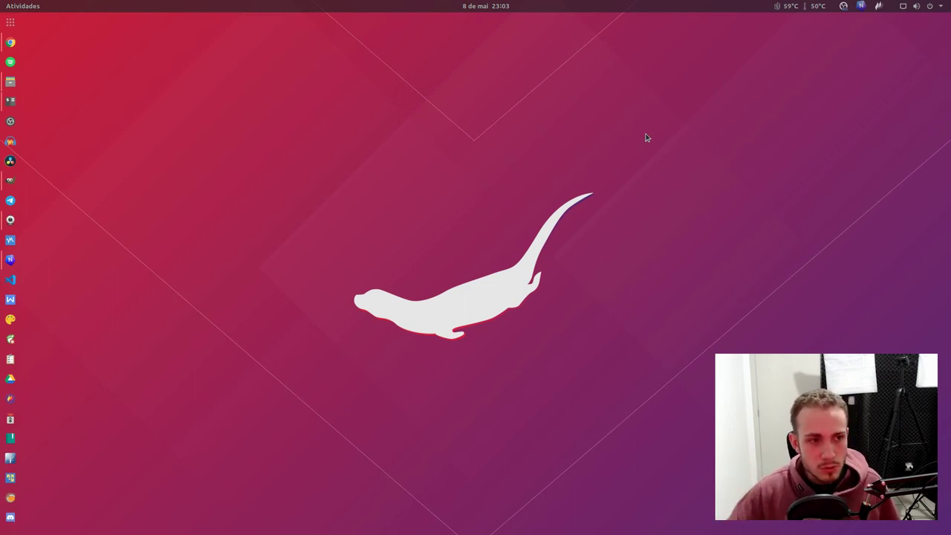
Step: Switch to Chrome and begin launching a new instance named 4f-instance in the OpenStack dashboard
{"action": "left_click", "coordinate": [11, 42]}
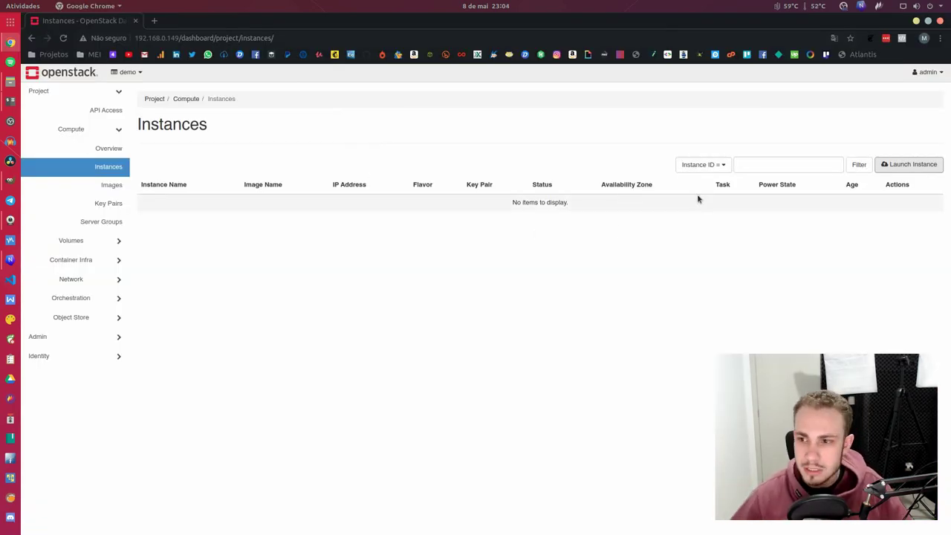
{"action": "left_click", "coordinate": [906, 165]}
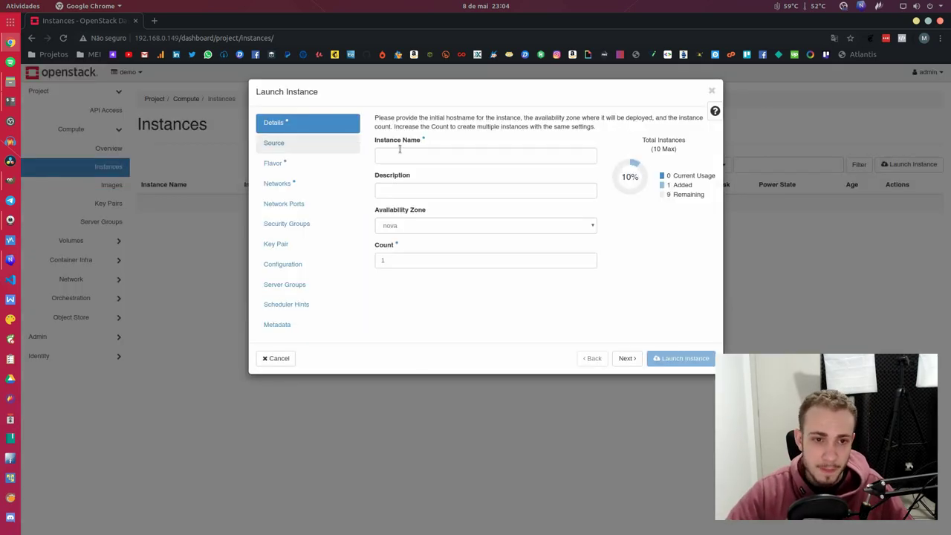
{"action": "left_click", "coordinate": [433, 150]}
{"action": "type", "text": "4f"}
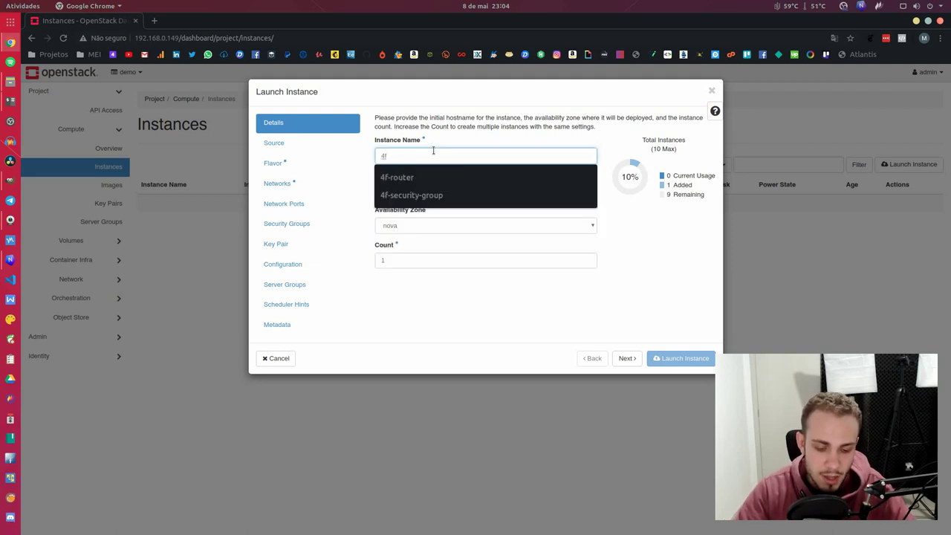
{"action": "type", "text": "-instance"}
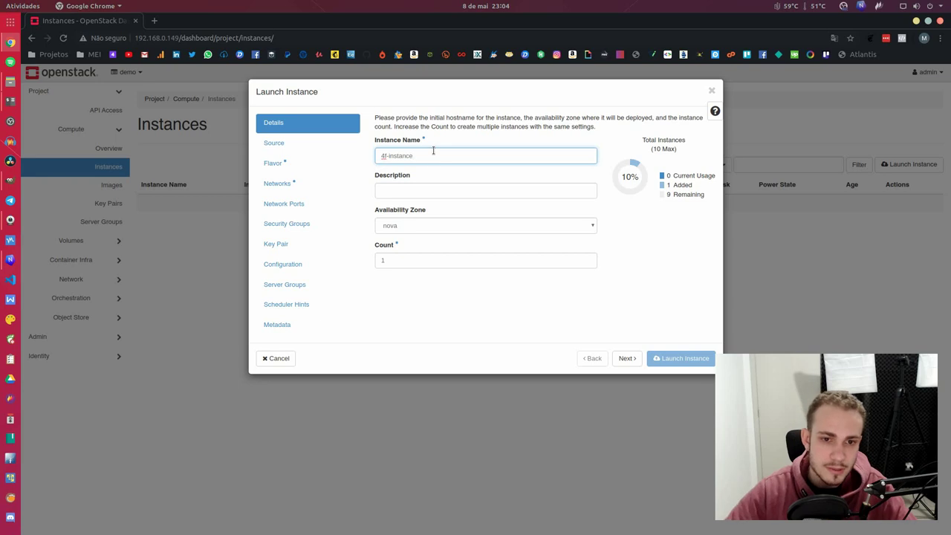
{"action": "left_click", "coordinate": [365, 220]}
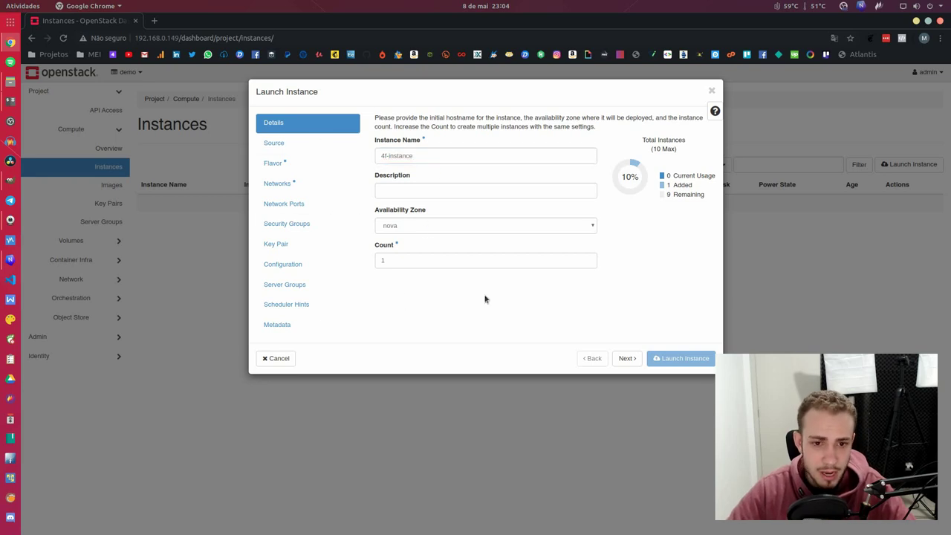
Step: In the source settings, keep Image as the boot source and enable deleting the volume on instance deletion
{"action": "left_click", "coordinate": [277, 144]}
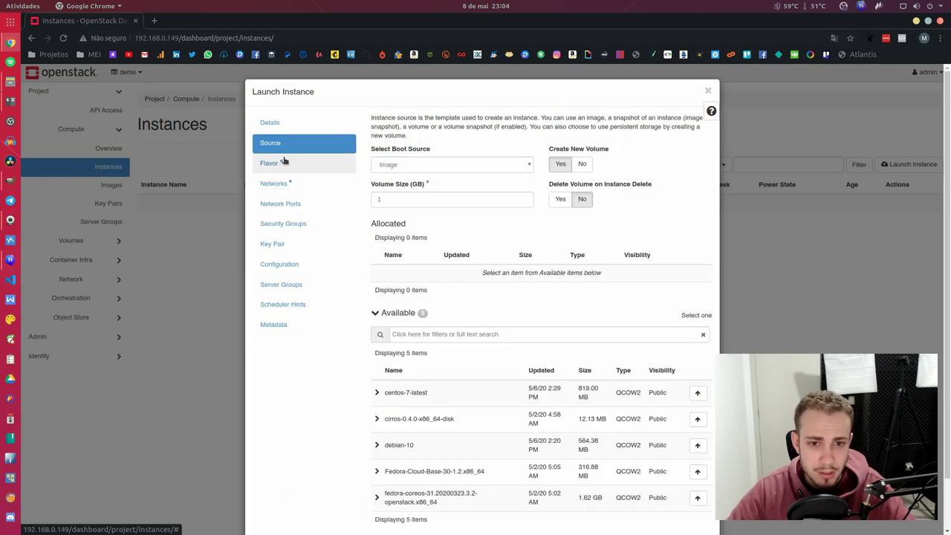
{"action": "scroll", "coordinate": [393, 267], "scroll_direction": "down", "scroll_amount": 2}
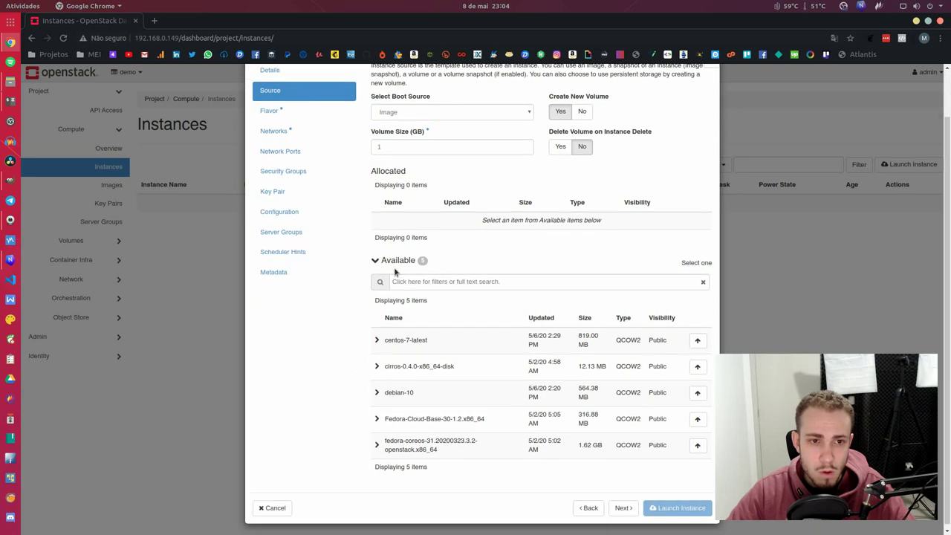
{"action": "scroll", "coordinate": [460, 215], "scroll_direction": "up", "scroll_amount": 2}
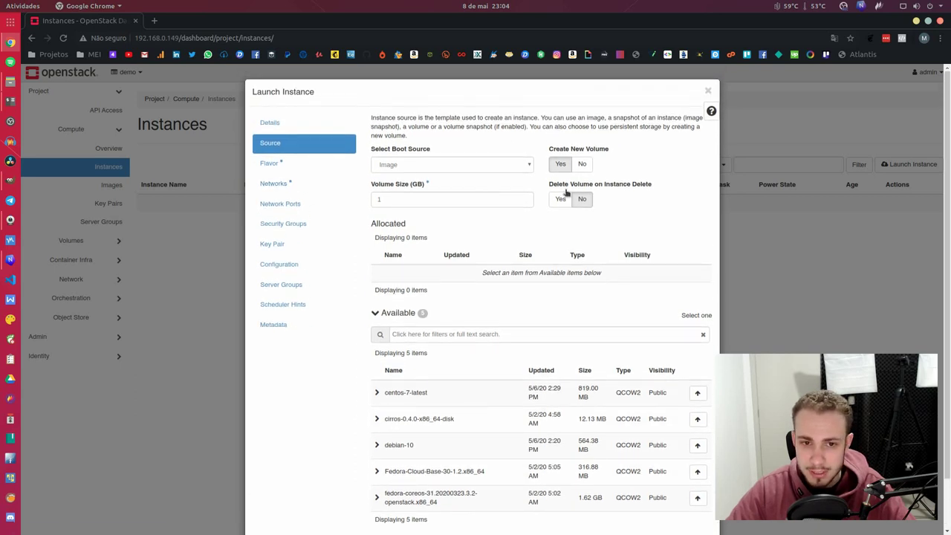
{"action": "left_click", "coordinate": [428, 166]}
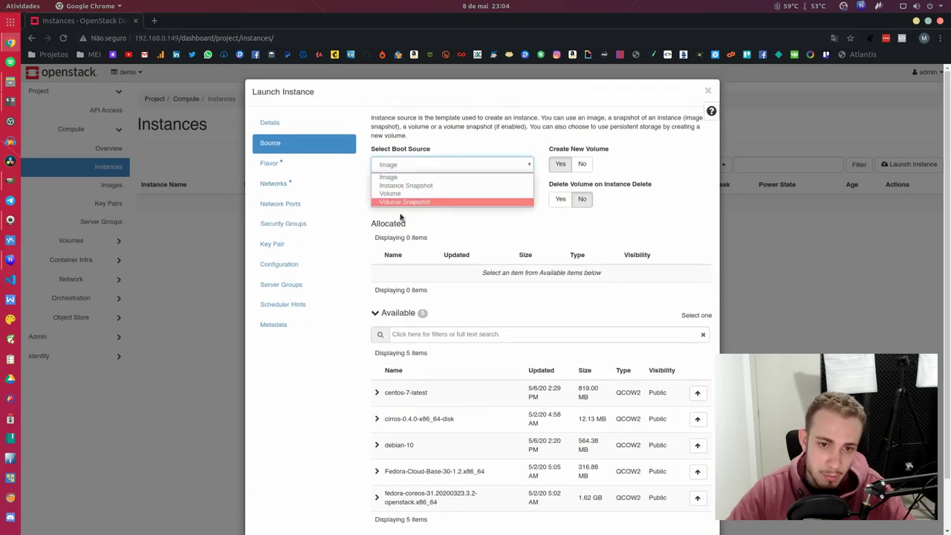
{"action": "left_click", "coordinate": [655, 200]}
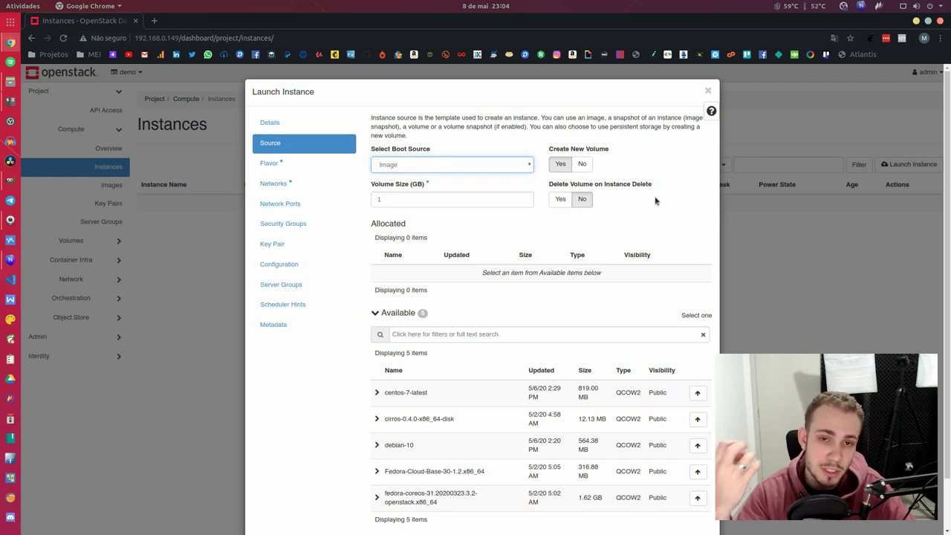
{"action": "left_click", "coordinate": [508, 168]}
{"action": "left_click", "coordinate": [606, 172]}
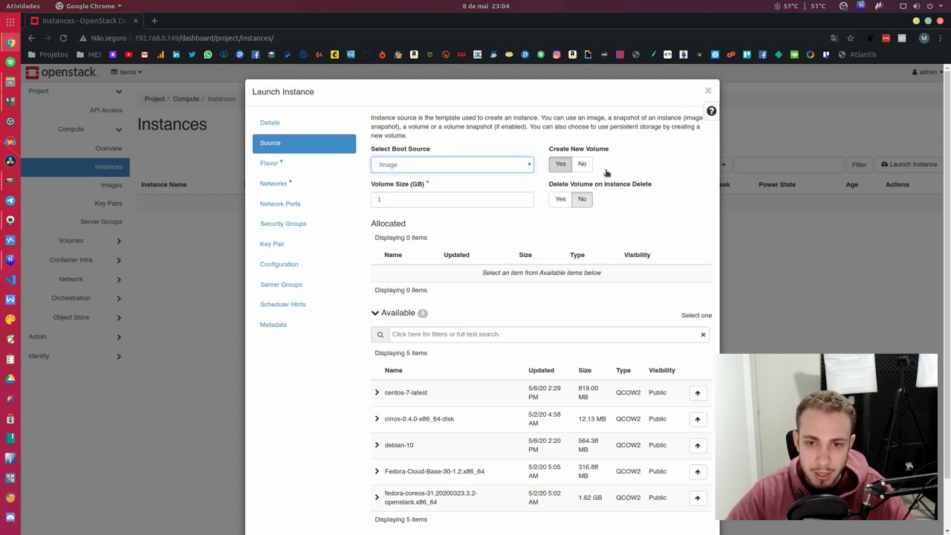
{"action": "left_click", "coordinate": [562, 206]}
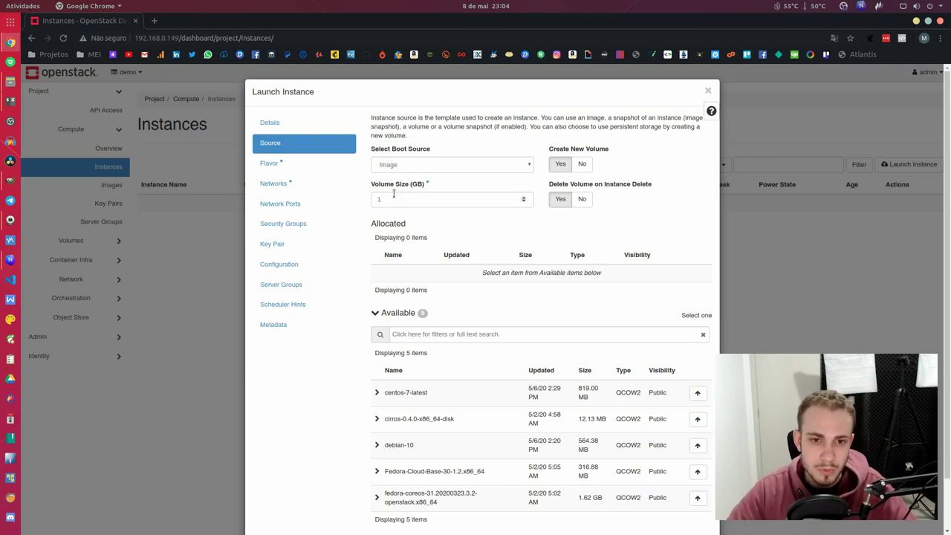
{"action": "left_click", "coordinate": [421, 194]}
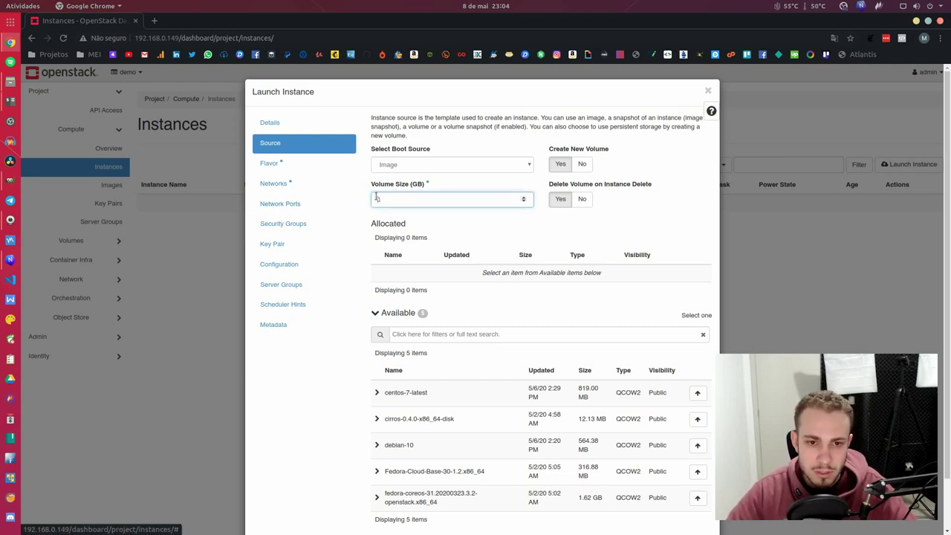
Step: Allocate the centos-7-latest image as the source and look through the available flavors
{"action": "scroll", "coordinate": [427, 297], "scroll_direction": "down", "scroll_amount": 2}
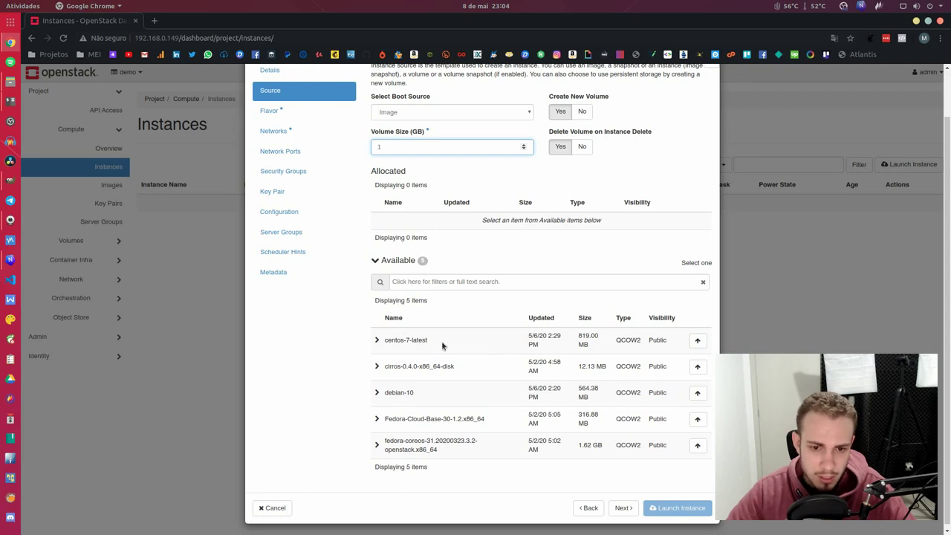
{"action": "left_click", "coordinate": [696, 341]}
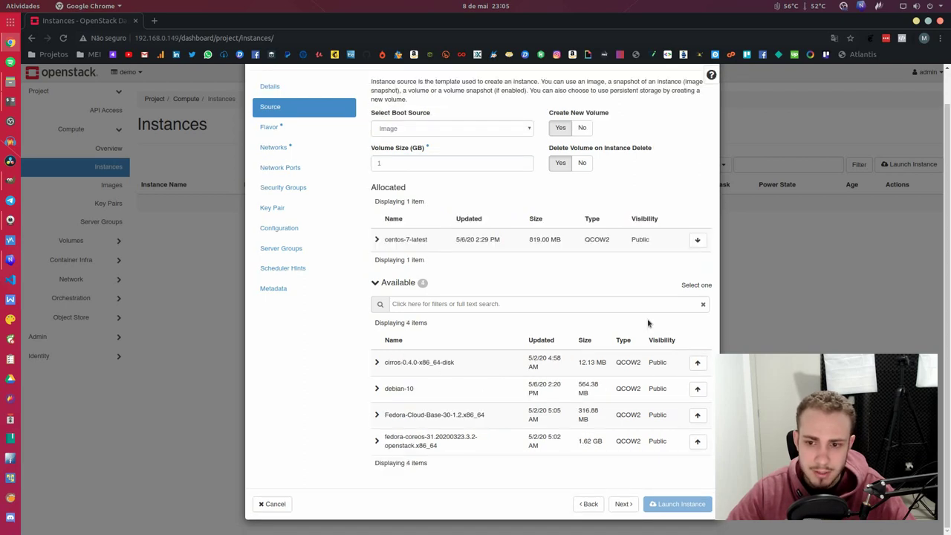
{"action": "scroll", "coordinate": [436, 248], "scroll_direction": "up", "scroll_amount": 1}
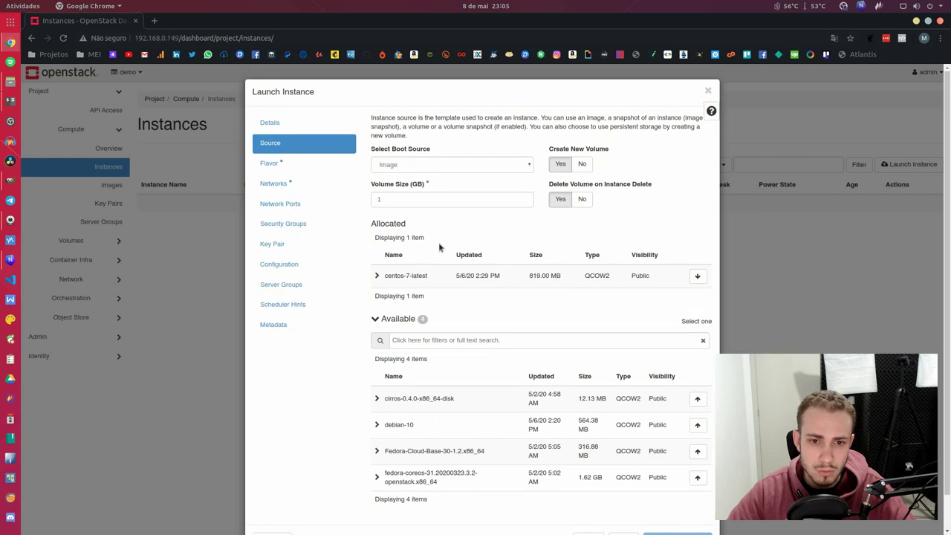
{"action": "scroll", "coordinate": [564, 264], "scroll_direction": "down", "scroll_amount": 1}
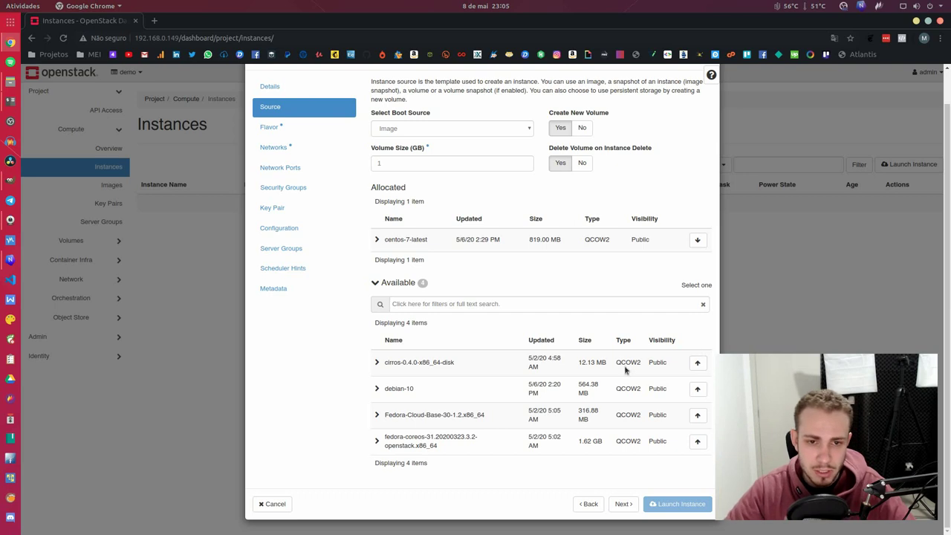
{"action": "left_click", "coordinate": [622, 504]}
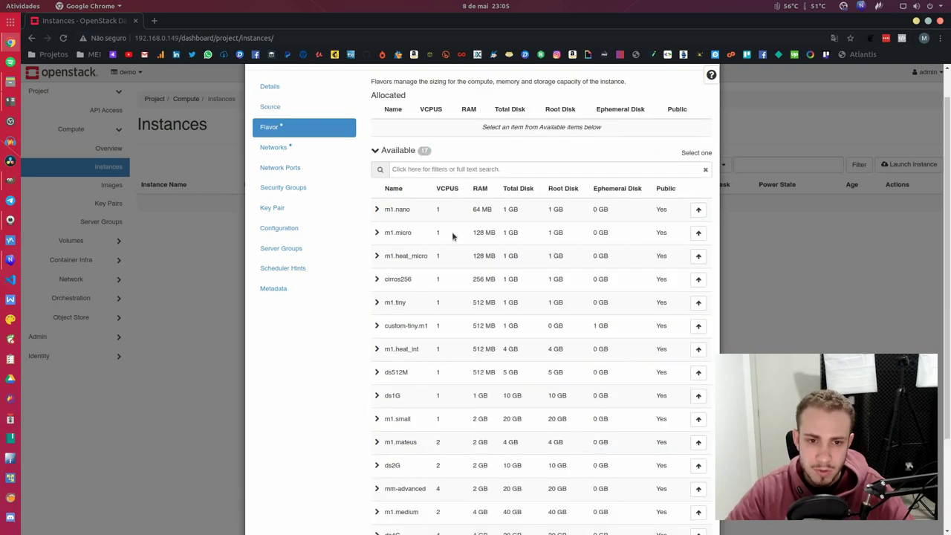
{"action": "scroll", "coordinate": [573, 249], "scroll_direction": "down", "scroll_amount": 2}
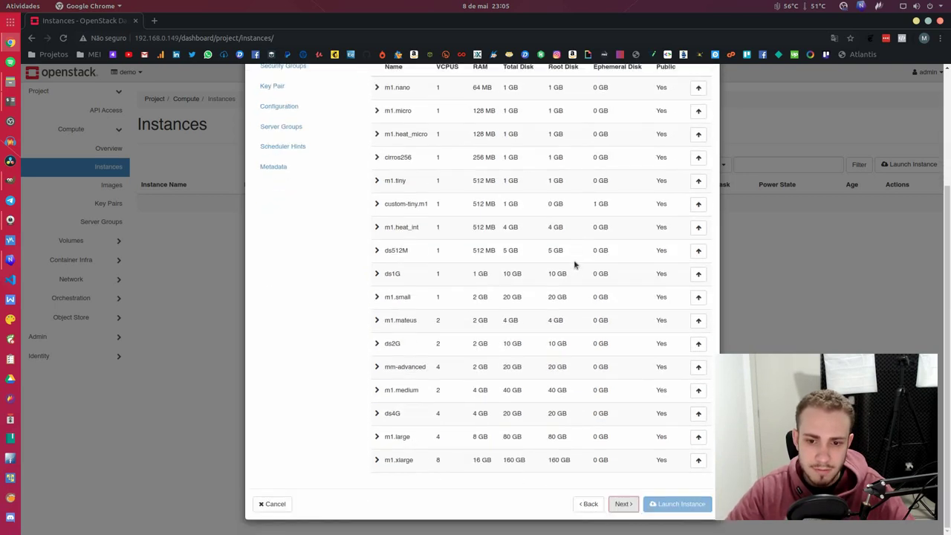
{"action": "scroll", "coordinate": [568, 256], "scroll_direction": "up", "scroll_amount": 3}
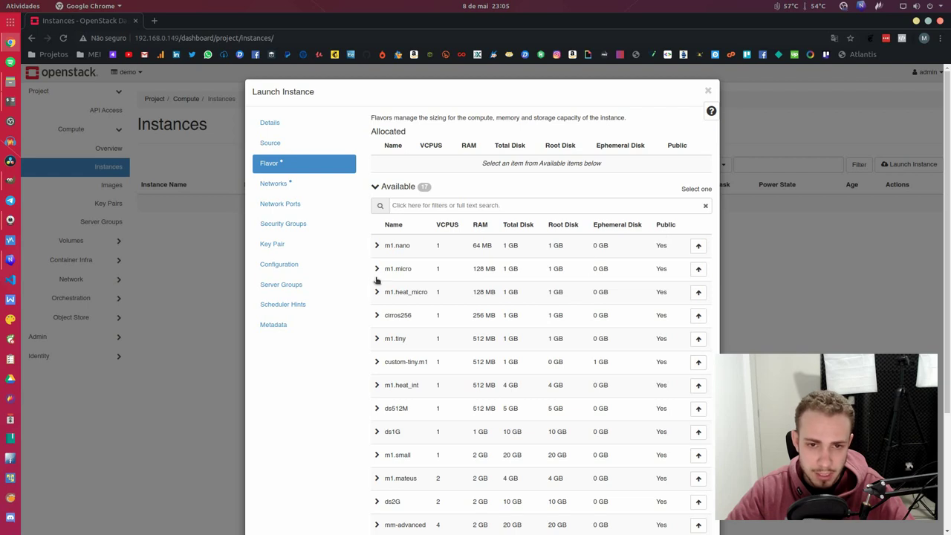
Step: Replace the allocated centos-7-latest source image with debian-10
{"action": "left_click", "coordinate": [270, 142]}
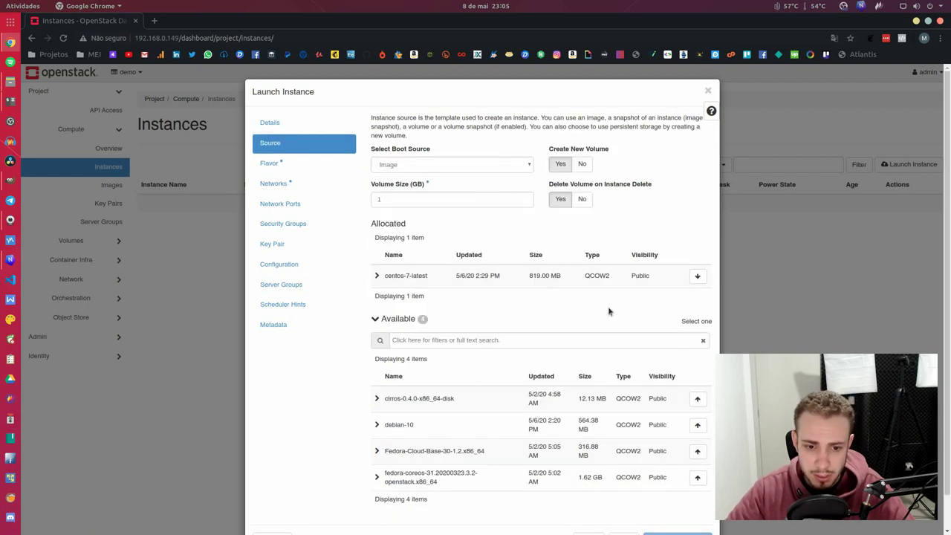
{"action": "left_click", "coordinate": [697, 276]}
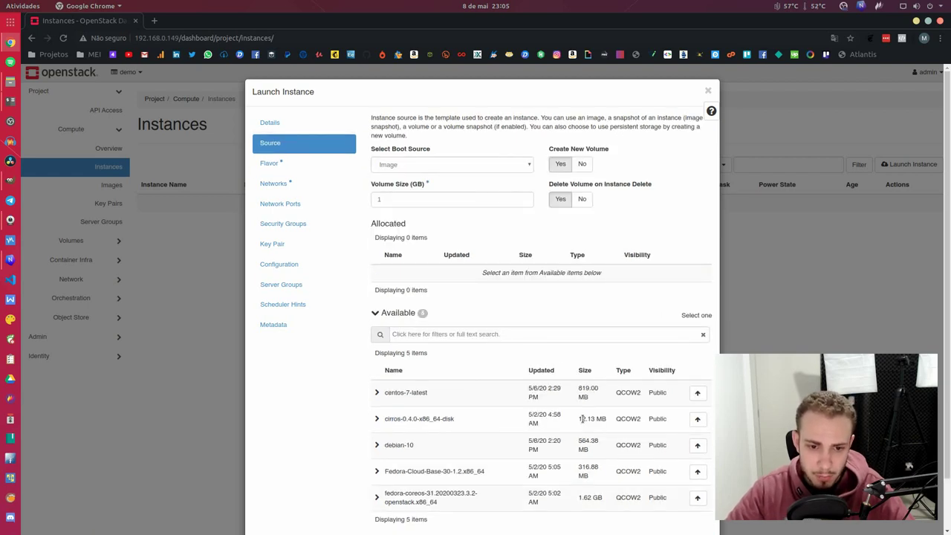
{"action": "left_click", "coordinate": [697, 445]}
Step: Allocate the ds1G flavor to the instance
{"action": "left_click", "coordinate": [283, 168]}
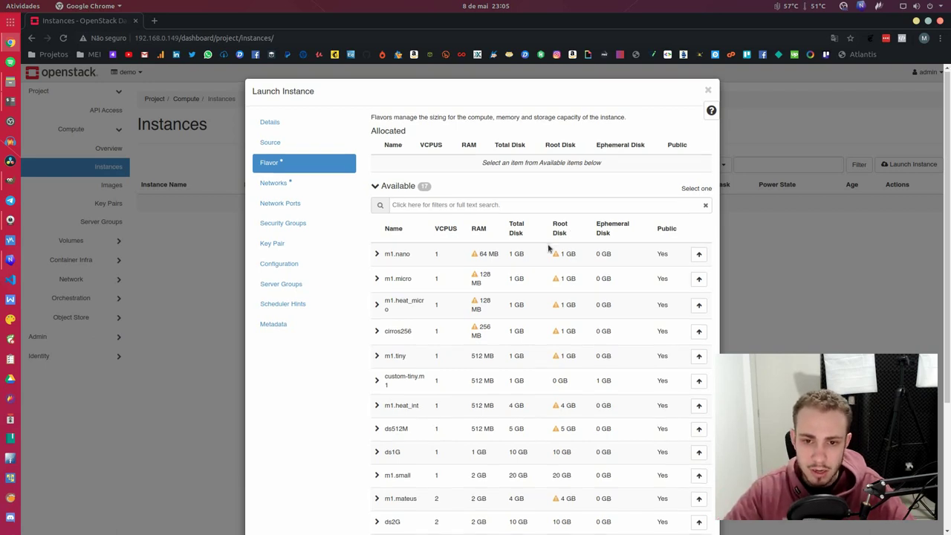
{"action": "scroll", "coordinate": [520, 238], "scroll_direction": "down", "scroll_amount": 1}
{"action": "mouse_move", "coordinate": [474, 232]}
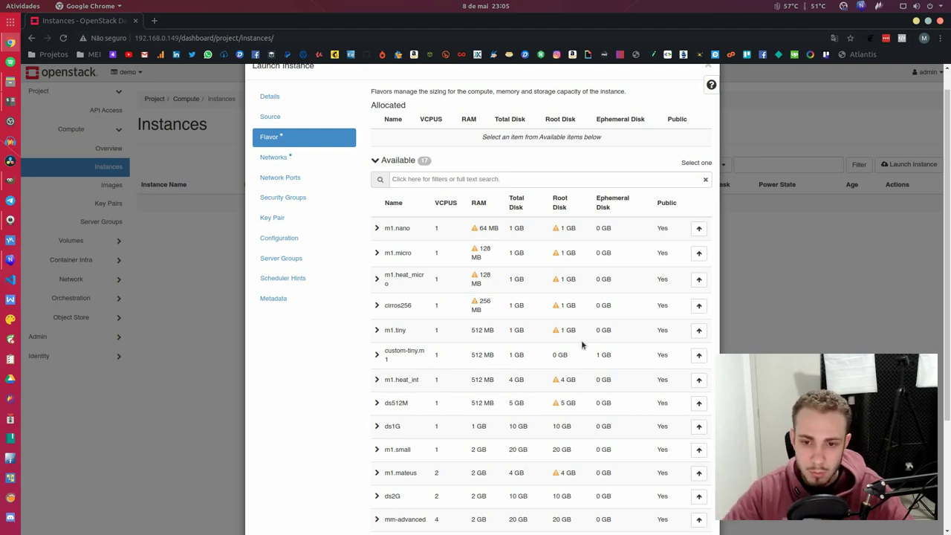
{"action": "scroll", "coordinate": [581, 339], "scroll_direction": "down", "scroll_amount": 3}
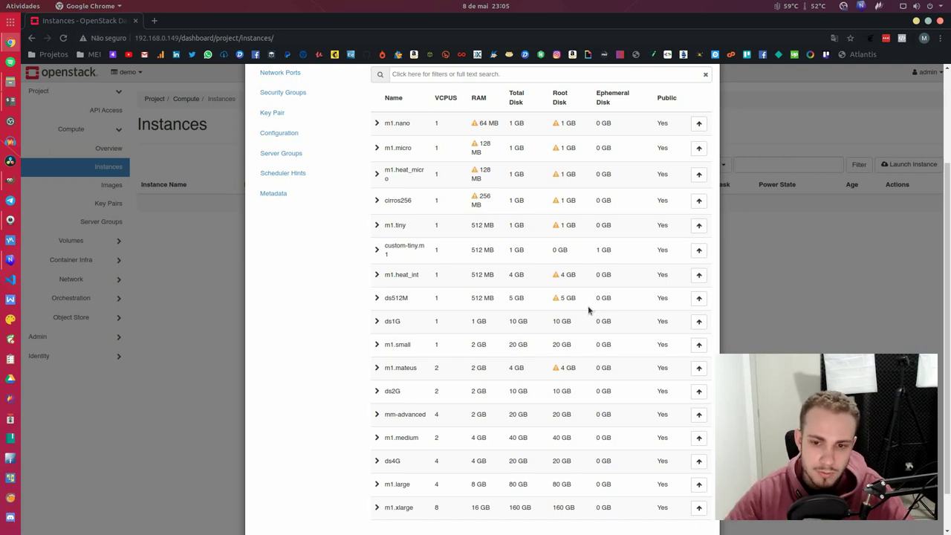
{"action": "left_click", "coordinate": [699, 321]}
{"action": "scroll", "coordinate": [500, 259], "scroll_direction": "up", "scroll_amount": 3}
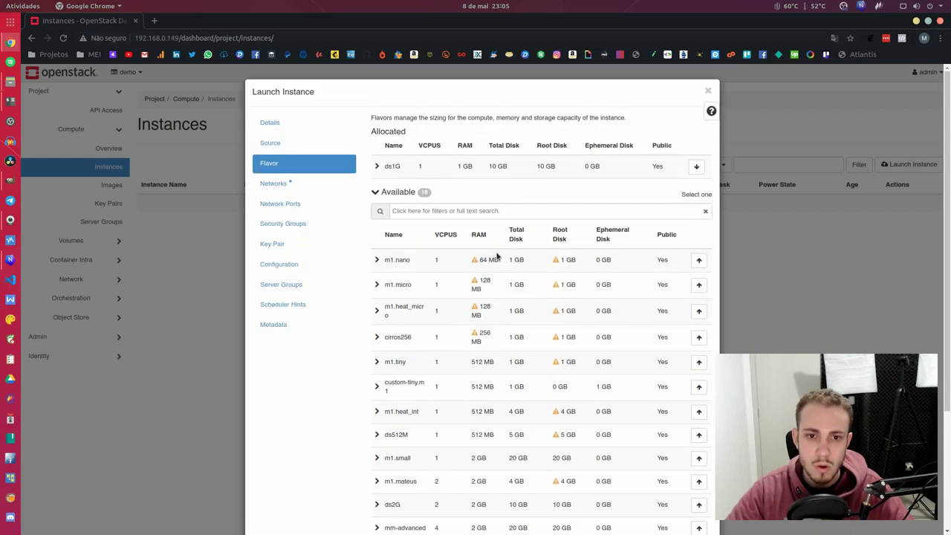
Step: Allocate the 4f-private network to the instance
{"action": "scroll", "coordinate": [531, 277], "scroll_direction": "down", "scroll_amount": 5}
{"action": "left_click", "coordinate": [622, 503]}
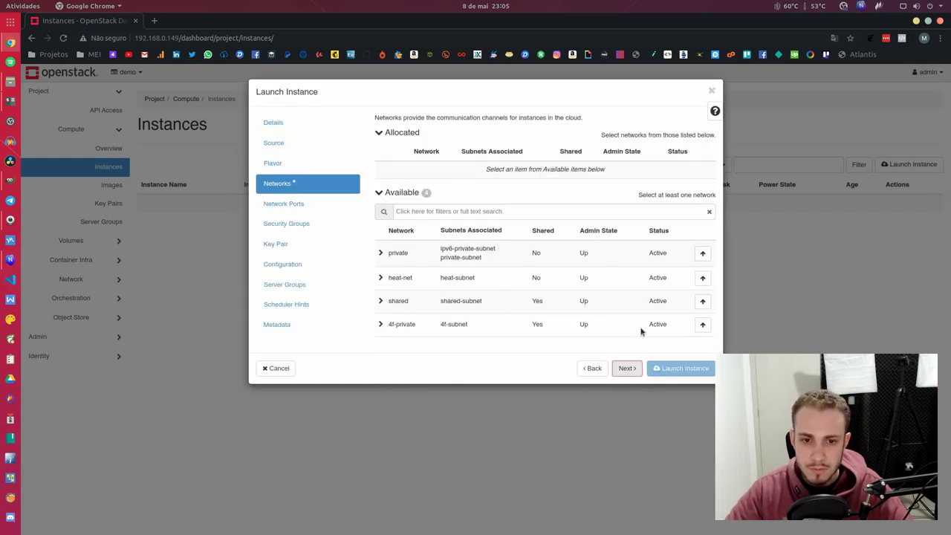
{"action": "left_click_drag", "start_coordinate": [386, 324], "coordinate": [434, 329]}
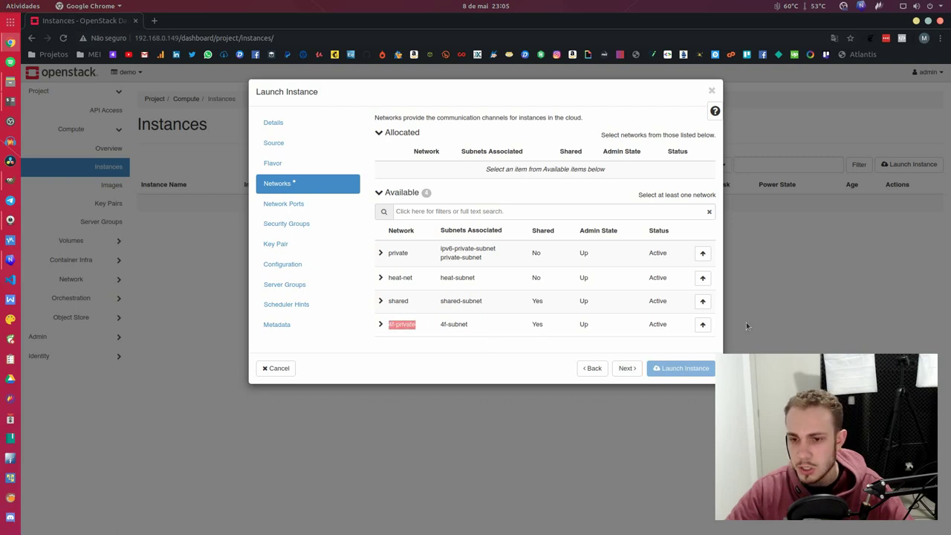
{"action": "left_click", "coordinate": [702, 324]}
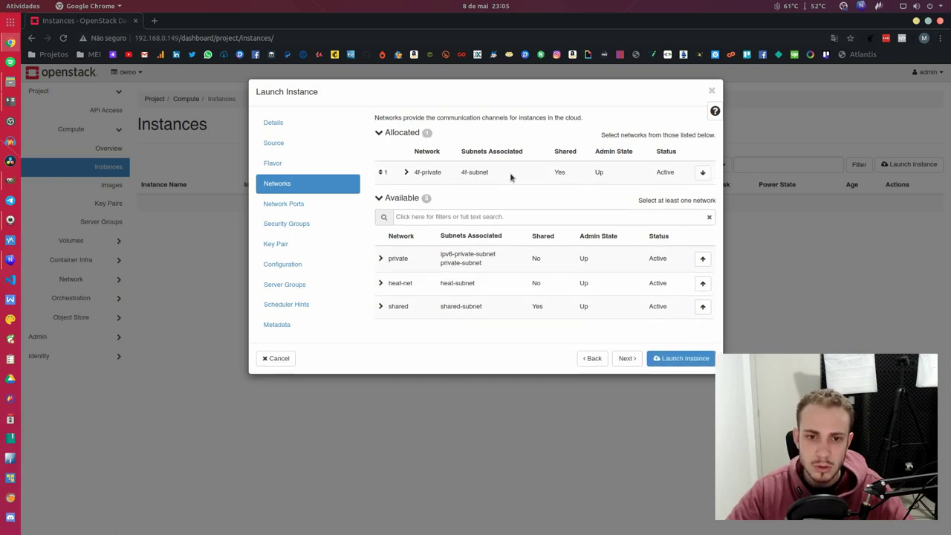
Step: Review the network ports, security groups and key pair settings, and launch the instance
{"action": "left_click", "coordinate": [289, 203]}
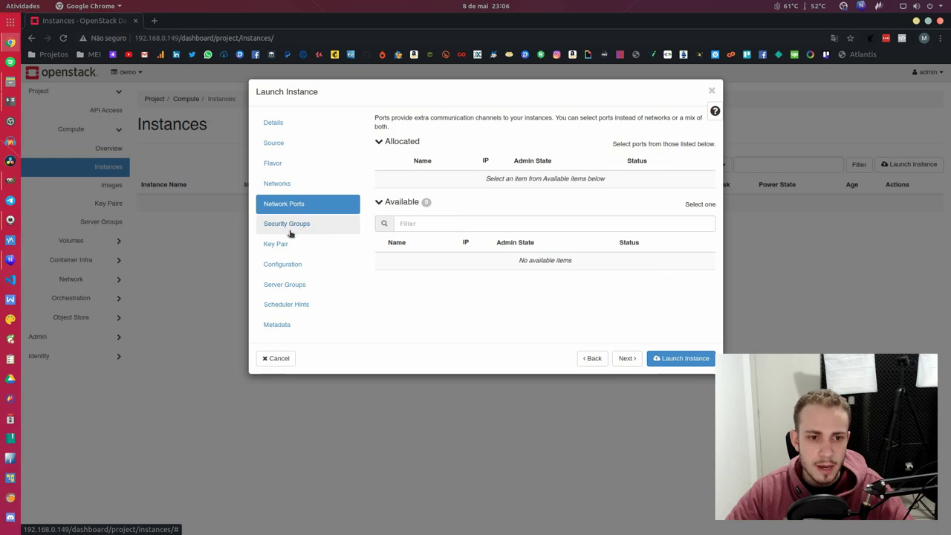
{"action": "left_click", "coordinate": [288, 223]}
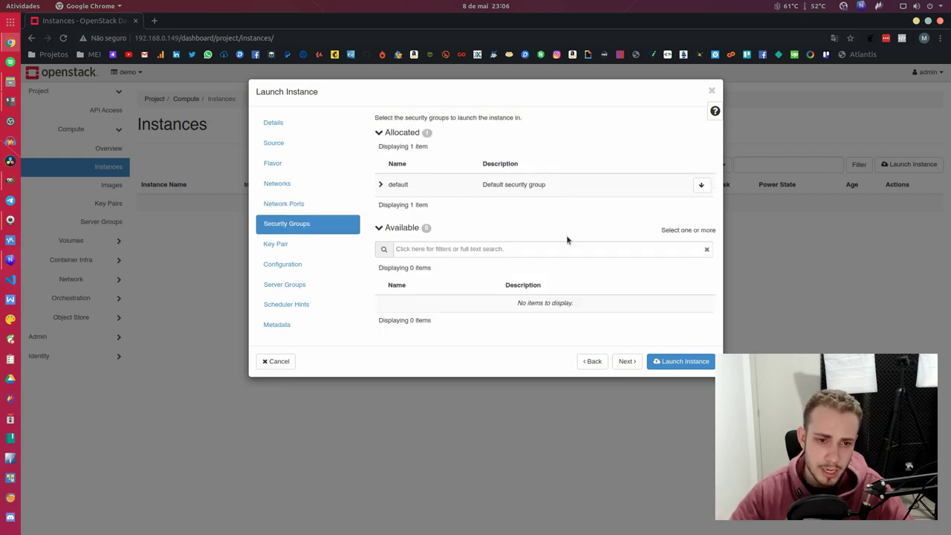
{"action": "left_click", "coordinate": [304, 240]}
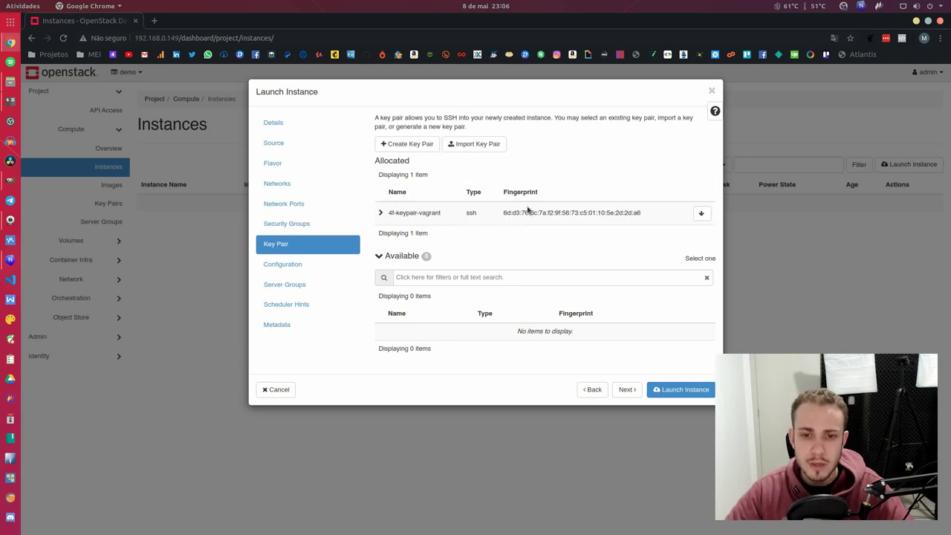
{"action": "left_click_drag", "start_coordinate": [503, 215], "coordinate": [660, 213]}
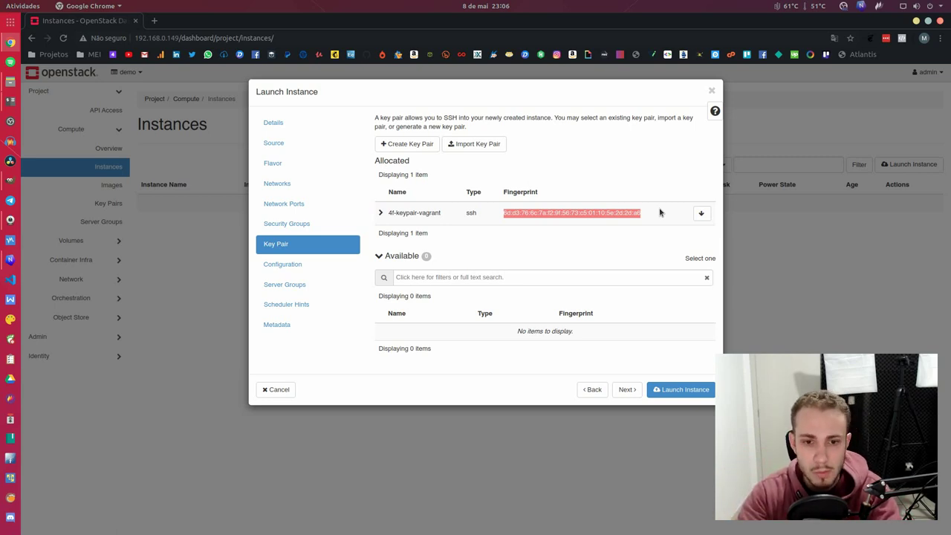
{"action": "left_click", "coordinate": [709, 385]}
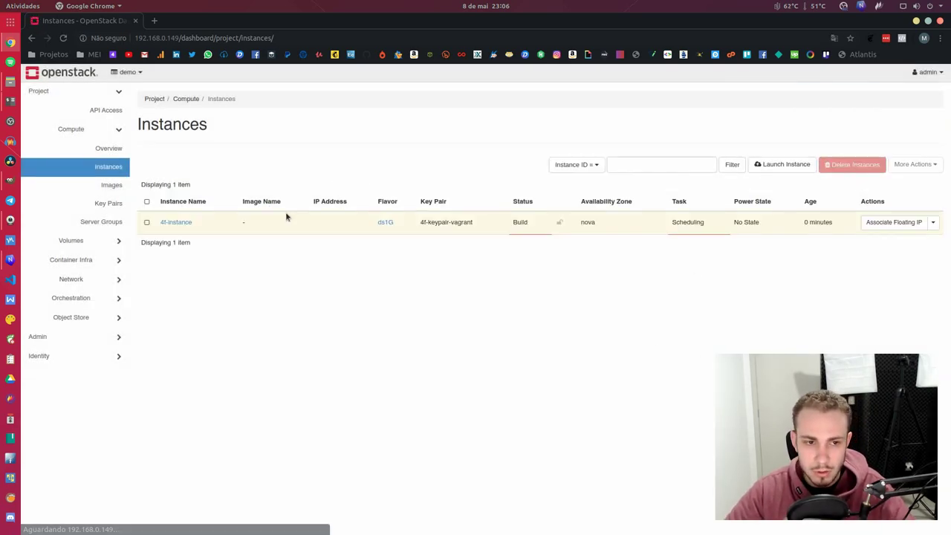
{"action": "double_click", "coordinate": [524, 228]}
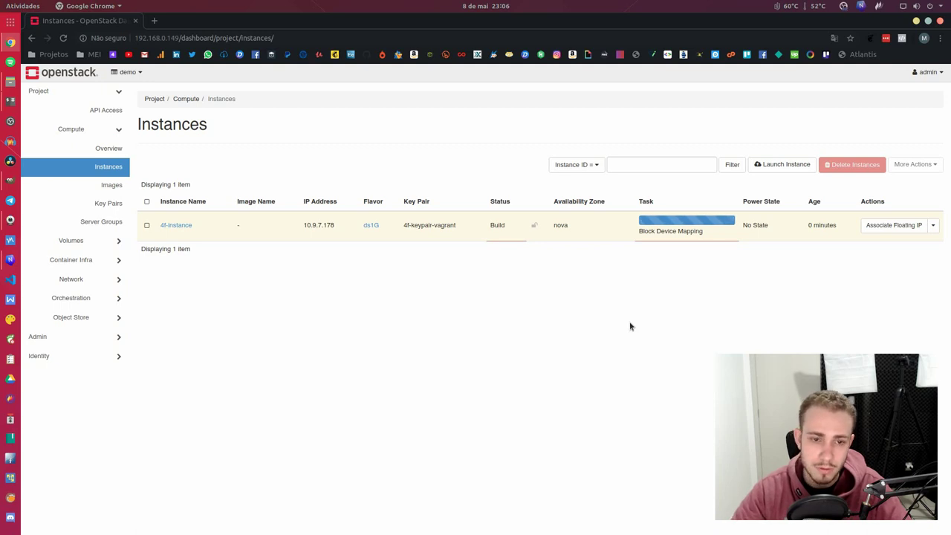
Step: Check the IP address of 4f-instance and examine the type of its volume in the project's volumes list
{"action": "left_click_drag", "start_coordinate": [303, 228], "coordinate": [342, 232]}
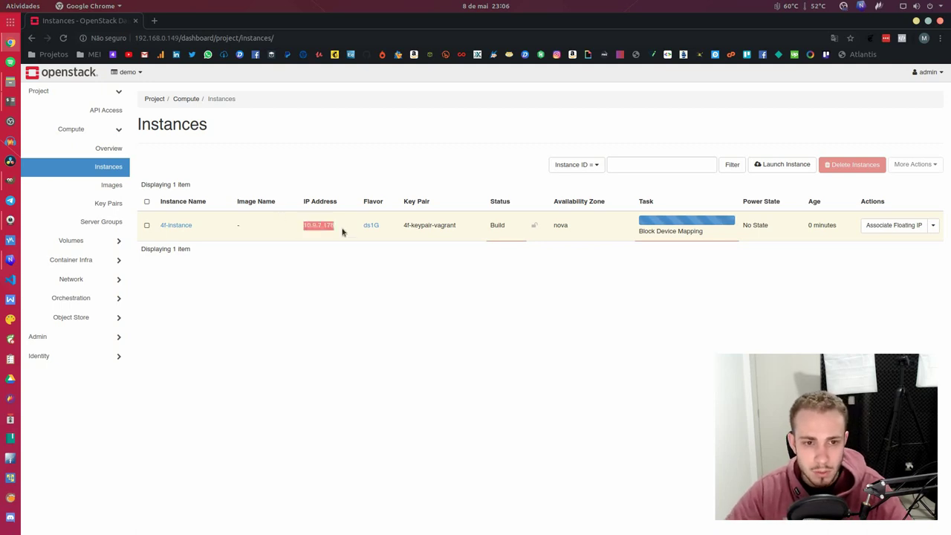
{"action": "left_click", "coordinate": [361, 295]}
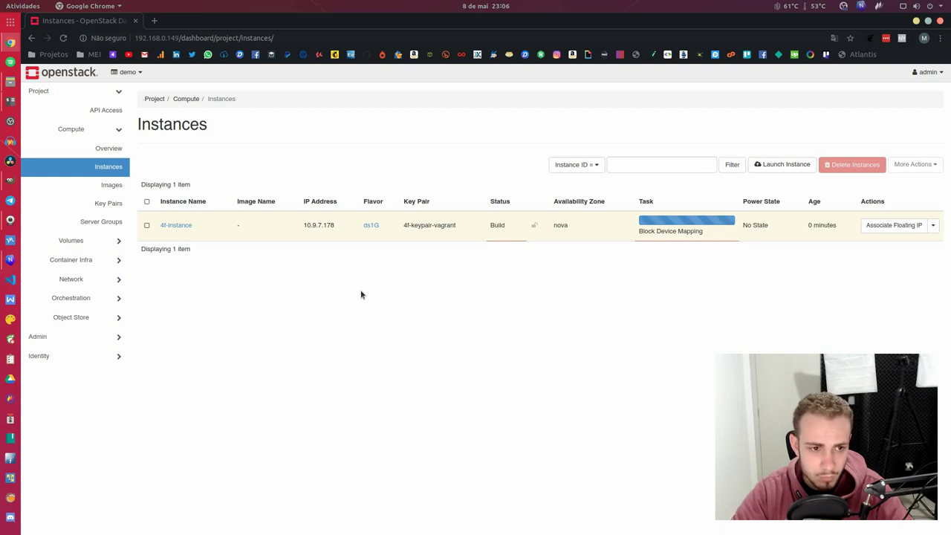
{"action": "left_click", "coordinate": [87, 239]}
{"action": "left_click", "coordinate": [96, 168]}
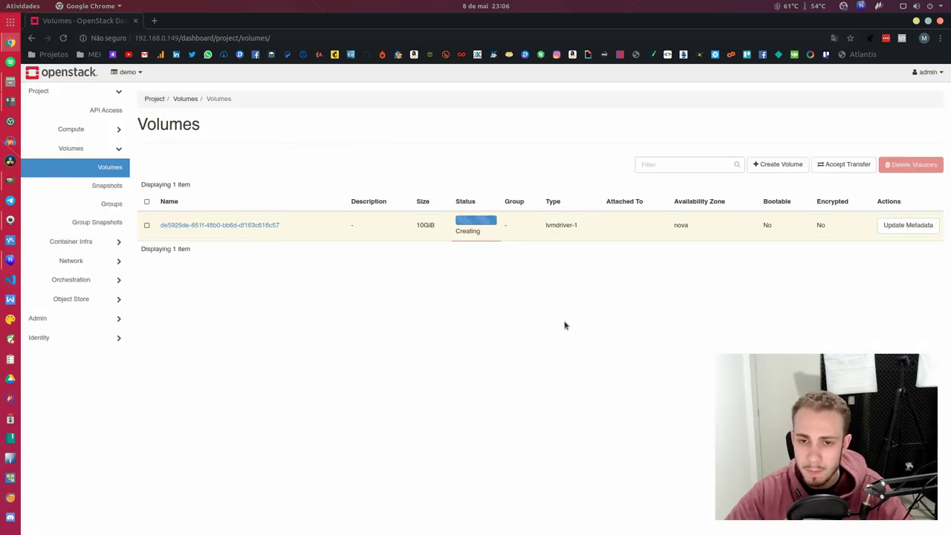
{"action": "left_click_drag", "start_coordinate": [544, 225], "coordinate": [584, 227]}
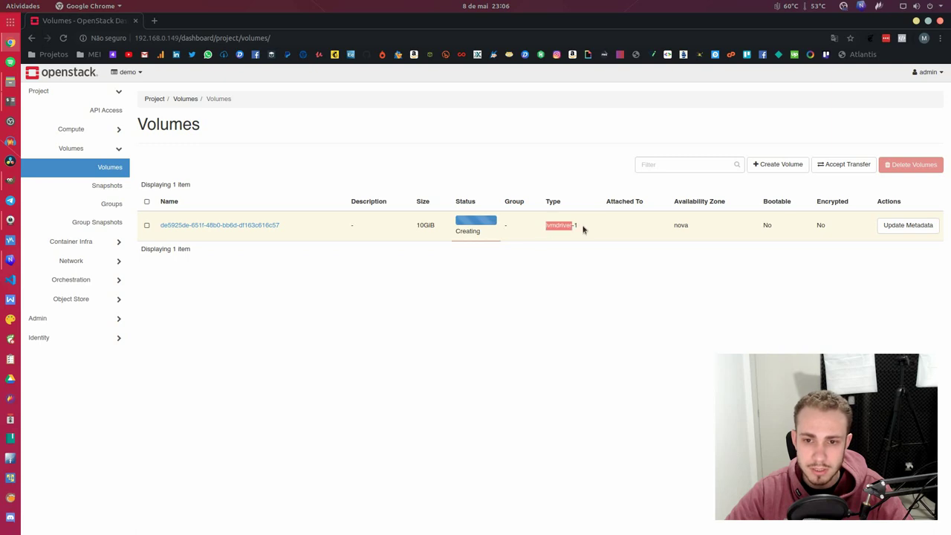
Step: Return to the project's instances list and check the power state and status of 4f-instance
{"action": "left_click", "coordinate": [100, 129]}
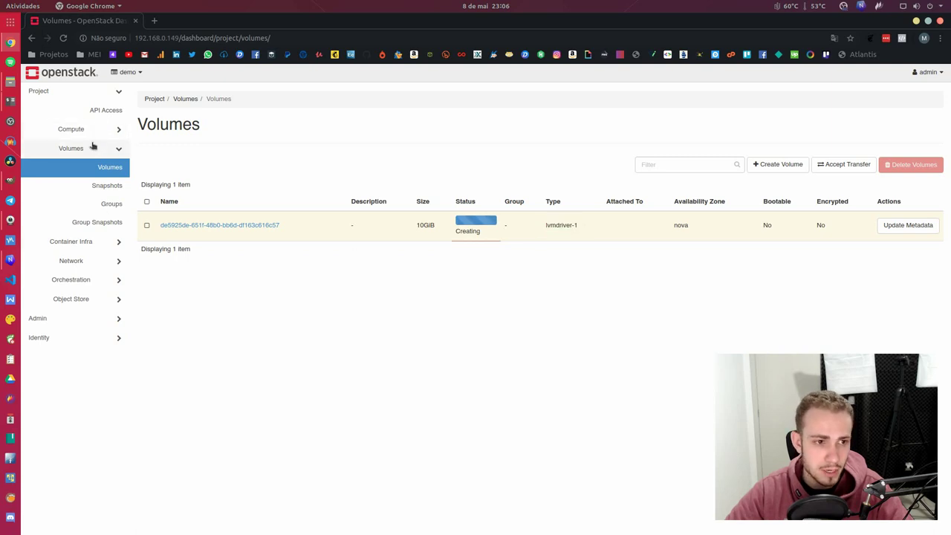
{"action": "left_click", "coordinate": [98, 165]}
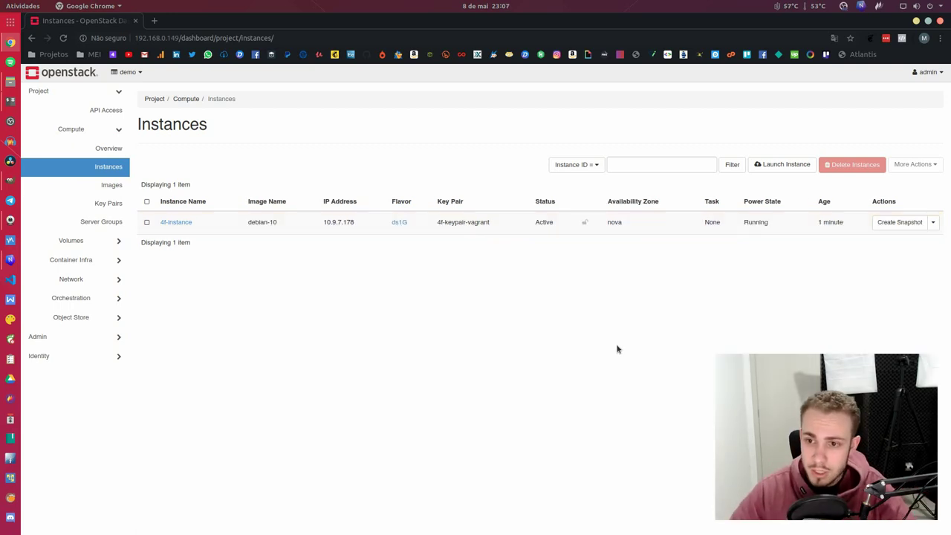
{"action": "left_click_drag", "start_coordinate": [743, 229], "coordinate": [769, 227]}
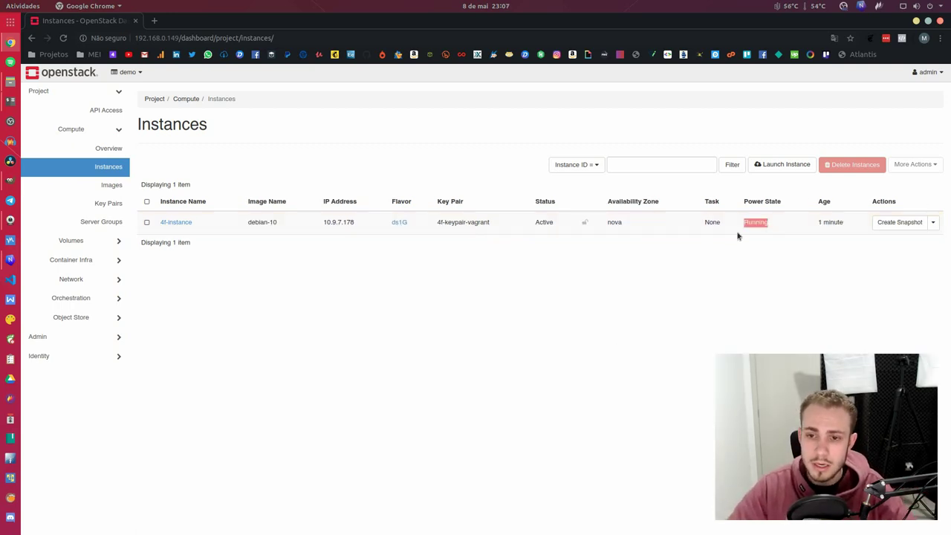
{"action": "left_click_drag", "start_coordinate": [530, 225], "coordinate": [571, 222]}
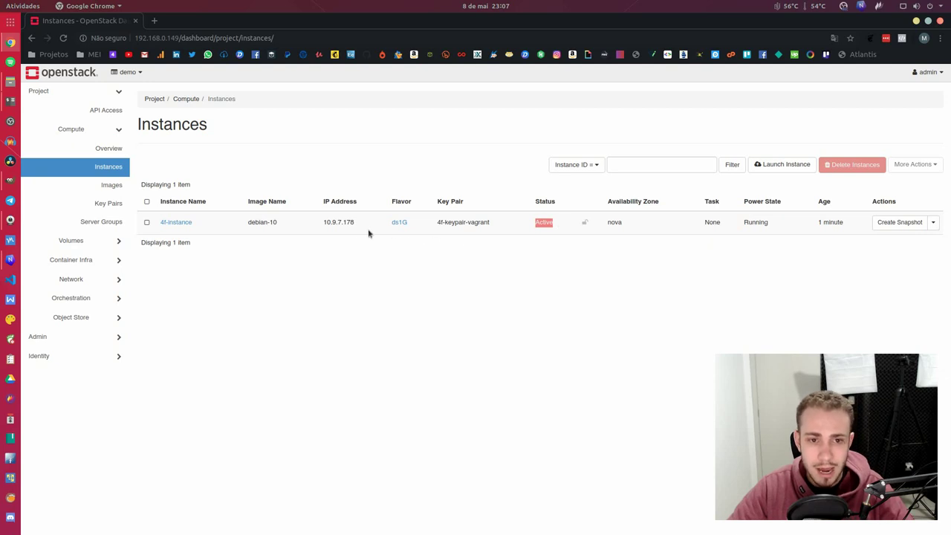
Step: Copy the IP address of 4f-instance, ping 10.9.7.178 from the Tilix terminal, and stop the ping
{"action": "left_click_drag", "start_coordinate": [307, 222], "coordinate": [362, 220]}
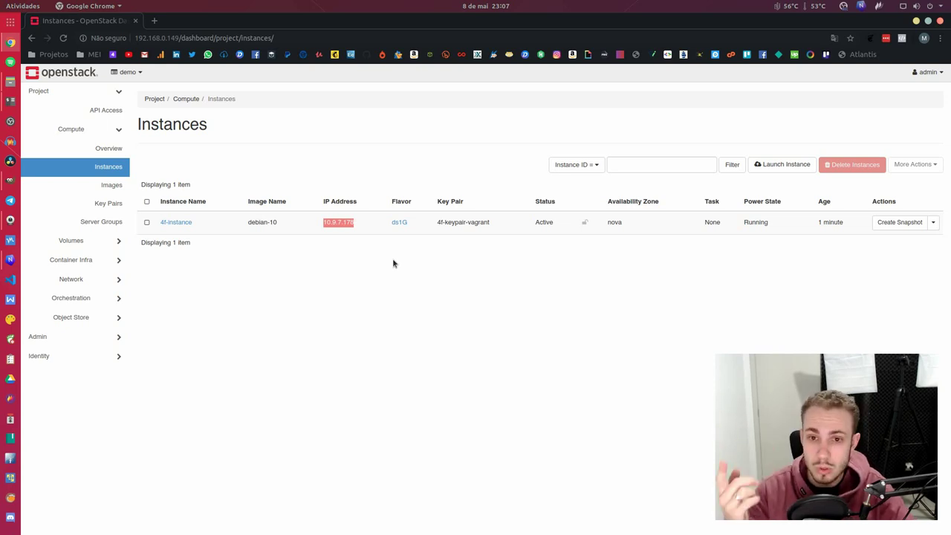
{"action": "right_click", "coordinate": [346, 220]}
{"action": "left_click", "coordinate": [364, 227]}
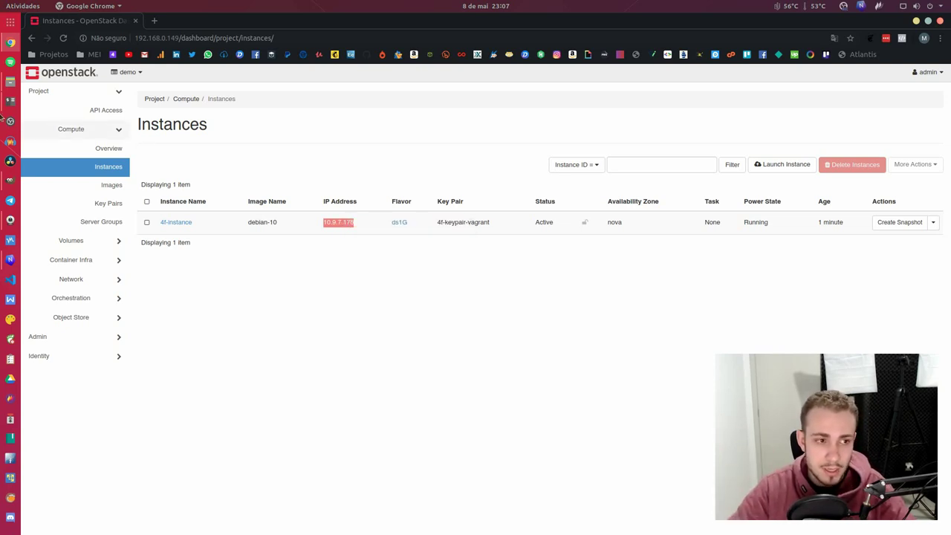
{"action": "left_click", "coordinate": [10, 100]}
{"action": "key", "text": "Return"}
{"action": "key", "text": "ctrl+shift+v"}
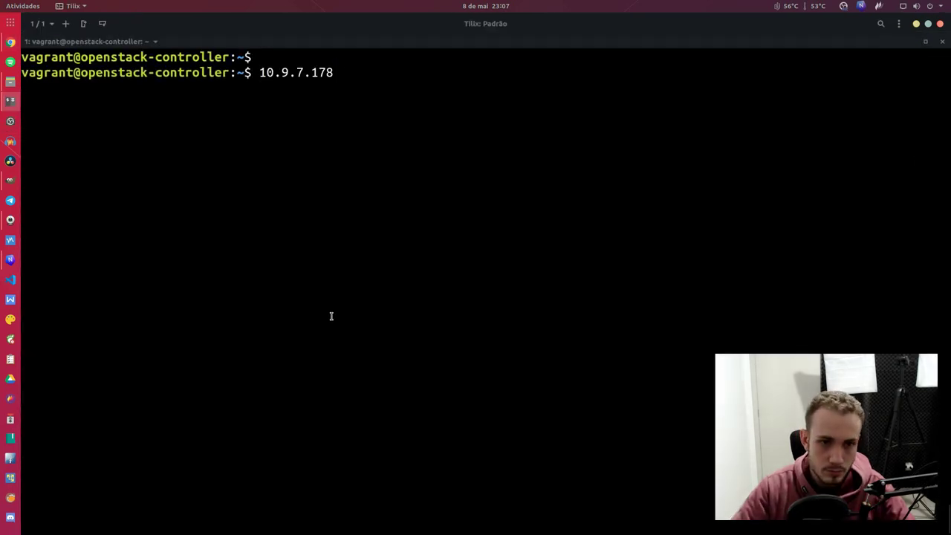
{"action": "key", "text": "Home"}
{"action": "type", "text": "ping"}
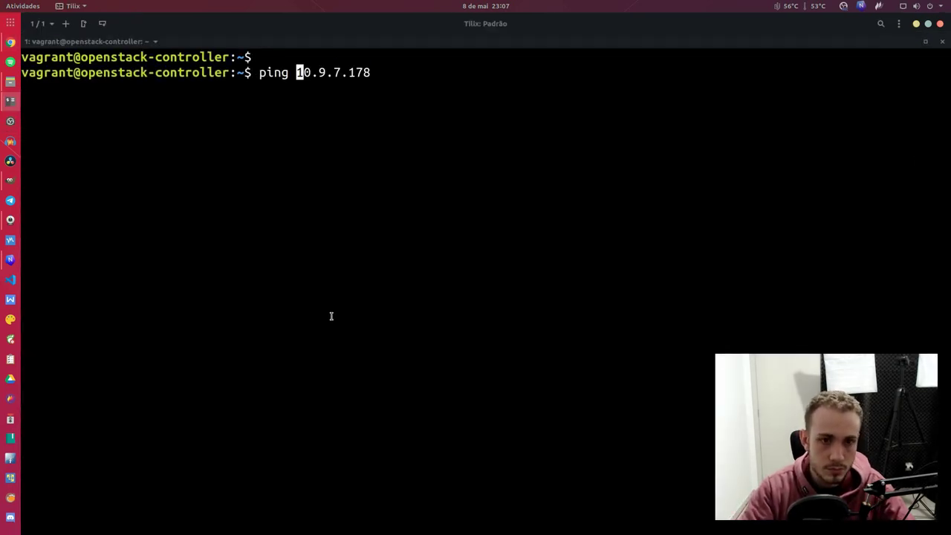
{"action": "key", "text": "Return"}
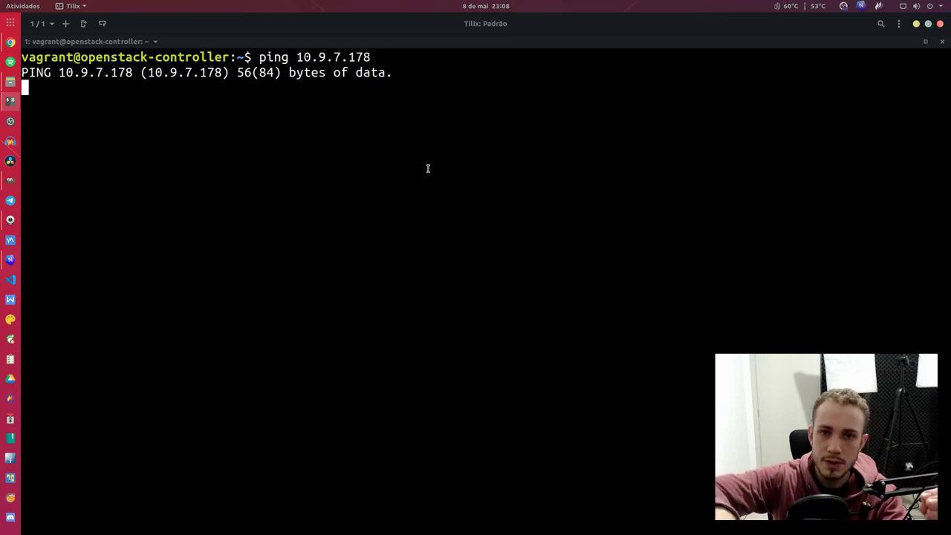
{"action": "key", "text": "ctrl+c"}
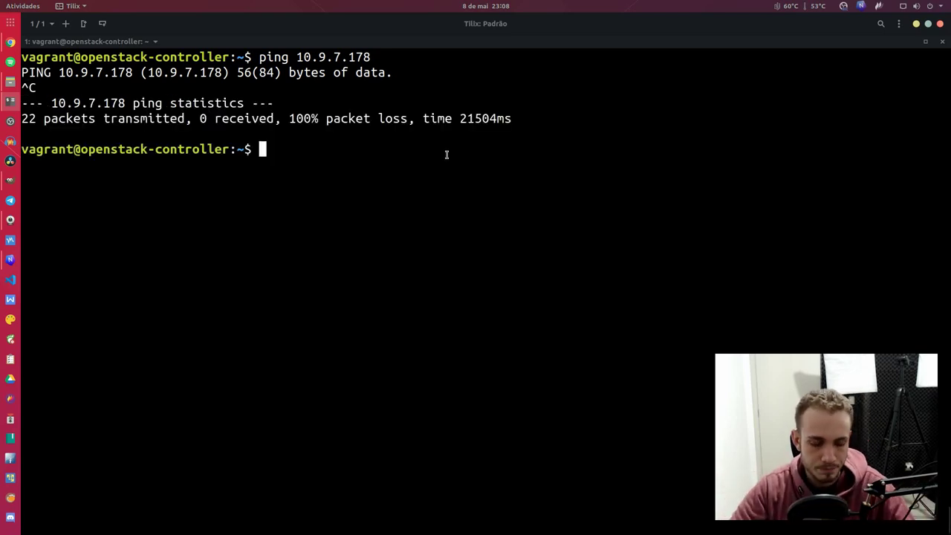
{"action": "left_click", "coordinate": [916, 25]}
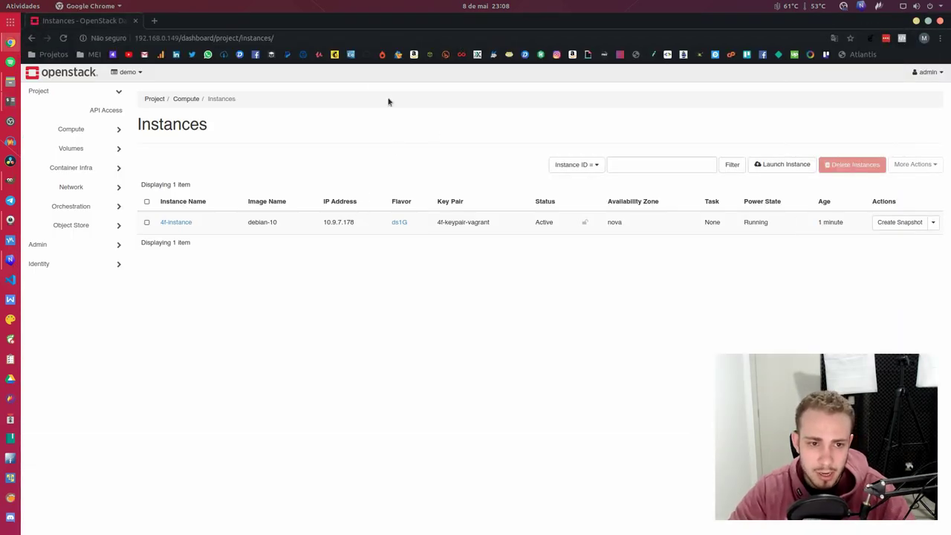
Step: Clear the Tilix terminal and try to list the logical volumes with lvs
{"action": "key", "text": "alt+Tab"}
{"action": "key", "text": "ctrl+l"}
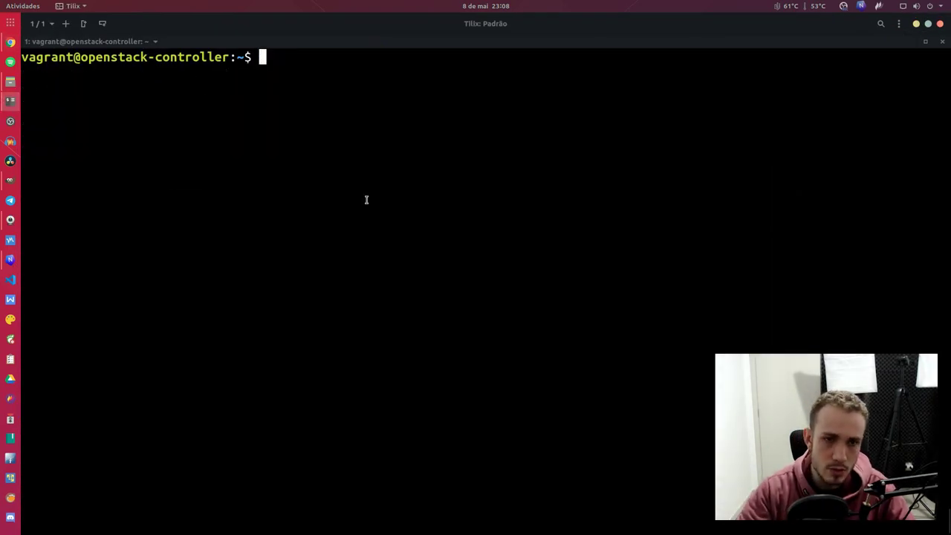
{"action": "type", "text": "lvs"}
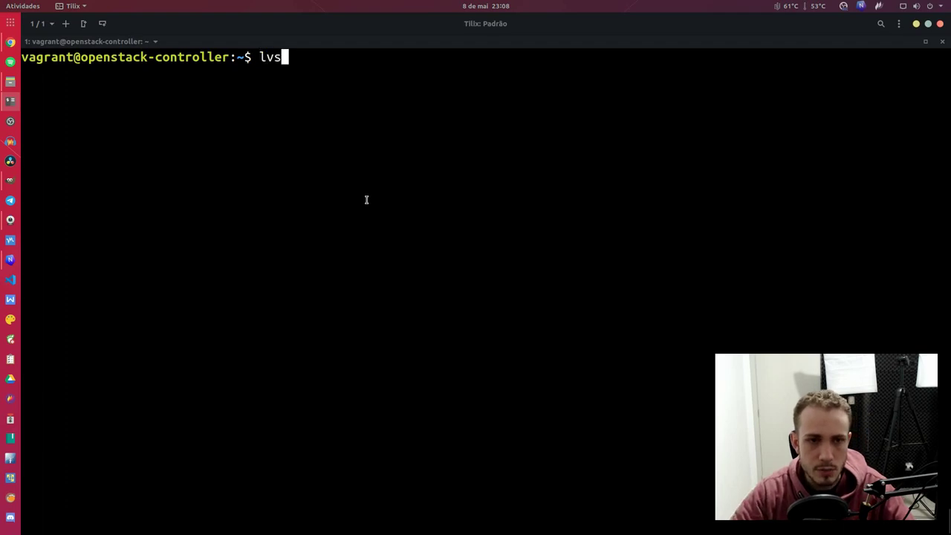
{"action": "key", "text": "Return"}
Step: Rerun the logical volume listing with root privileges as sudo lvs
{"action": "key", "text": "Up"}
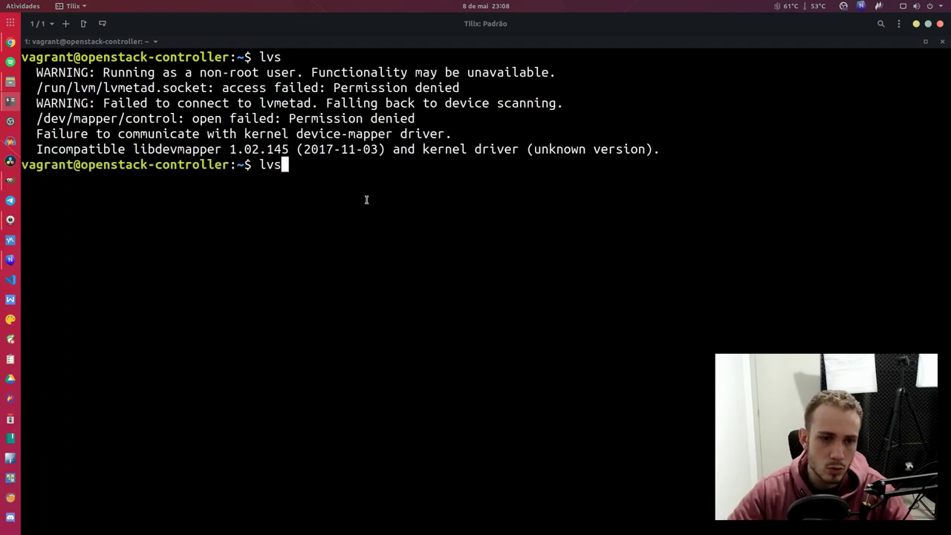
{"action": "key", "text": "Home"}
{"action": "type", "text": "sudo"}
{"action": "key", "text": "ctrl+l"}
{"action": "key", "text": "Return"}
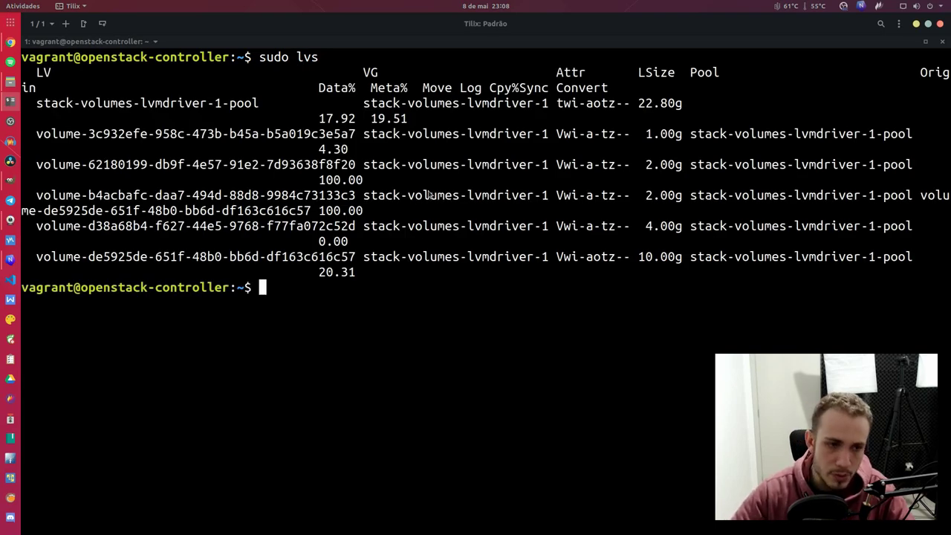
Step: Switch to the OpenStack dashboard in Chrome, open the details of the 4f-instance volume, and check its ID
{"action": "key", "text": "alt+Tab"}
{"action": "left_click", "coordinate": [95, 148]}
{"action": "left_click", "coordinate": [104, 167]}
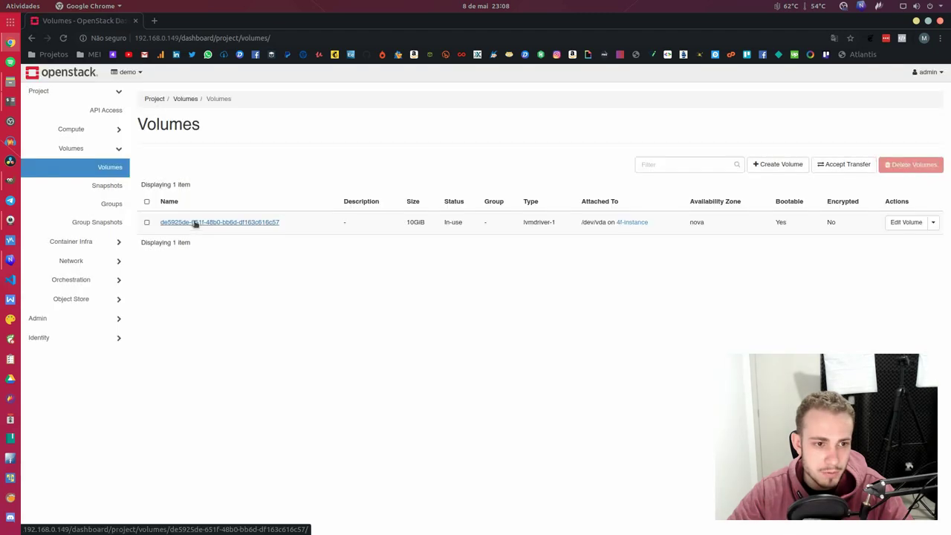
{"action": "left_click", "coordinate": [194, 221]}
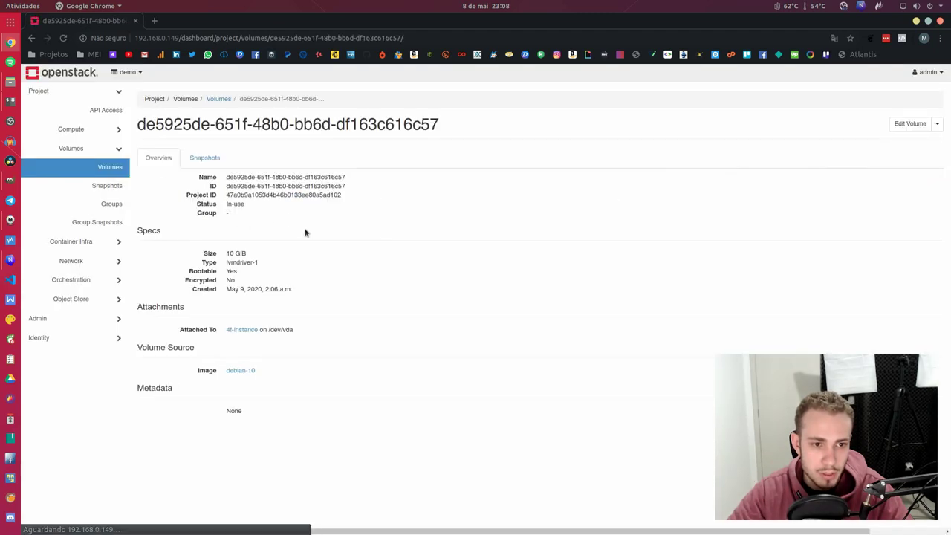
{"action": "left_click_drag", "start_coordinate": [222, 187], "coordinate": [389, 191]}
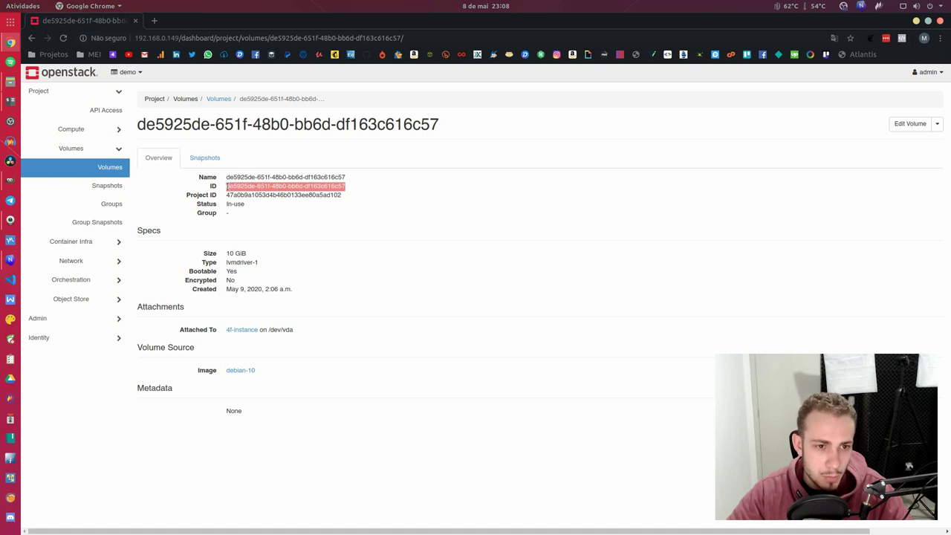
Step: Match the volume ID to its entry in the terminal's lvs output, check its size, and clear the terminal
{"action": "key", "text": "alt+Tab"}
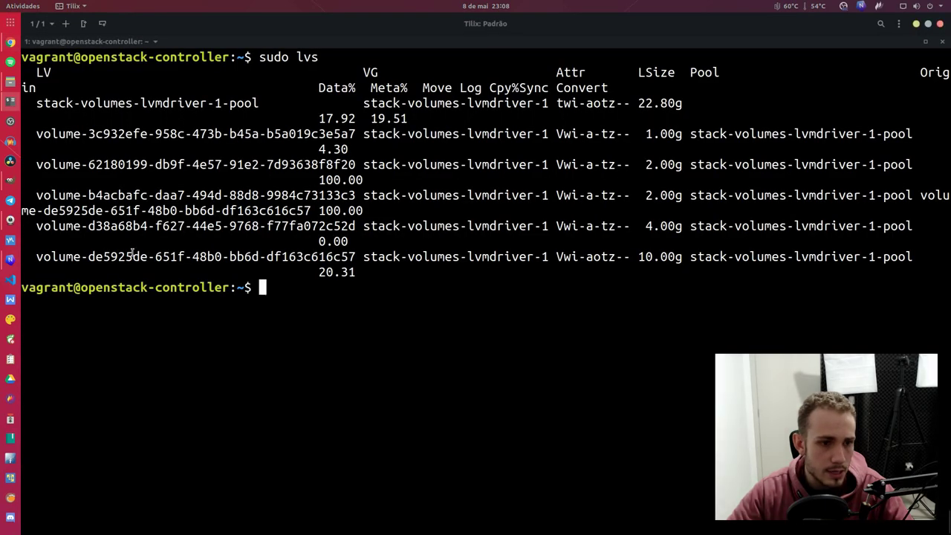
{"action": "double_click", "coordinate": [127, 258]}
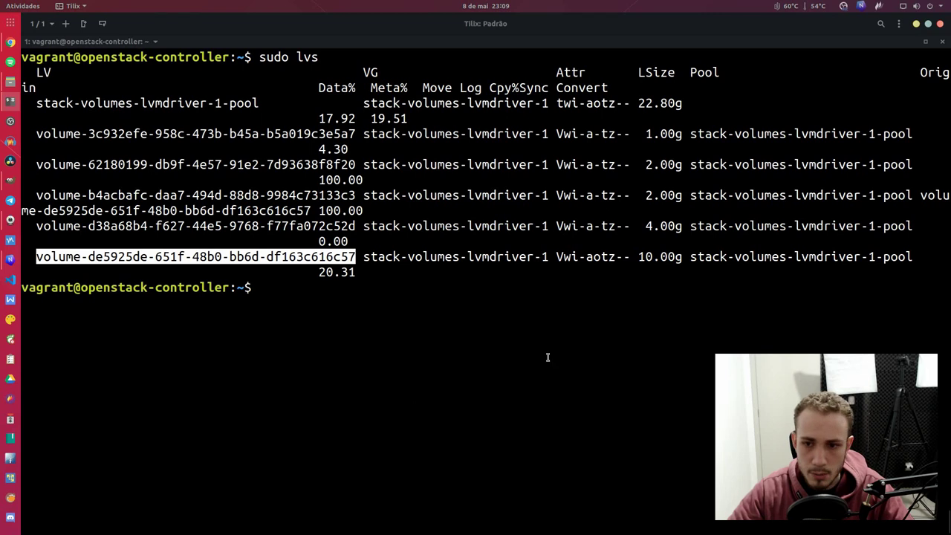
{"action": "double_click", "coordinate": [640, 257]}
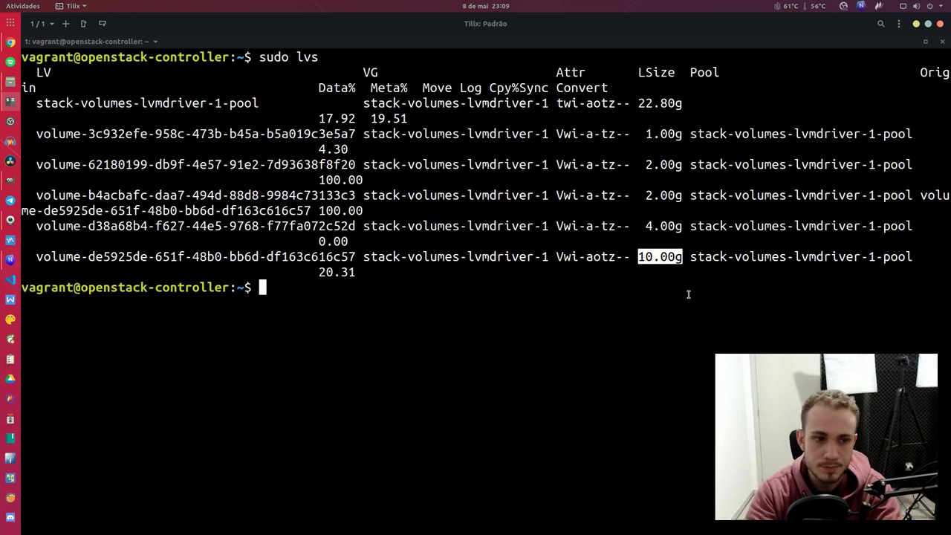
{"action": "key", "text": "ctrl+l"}
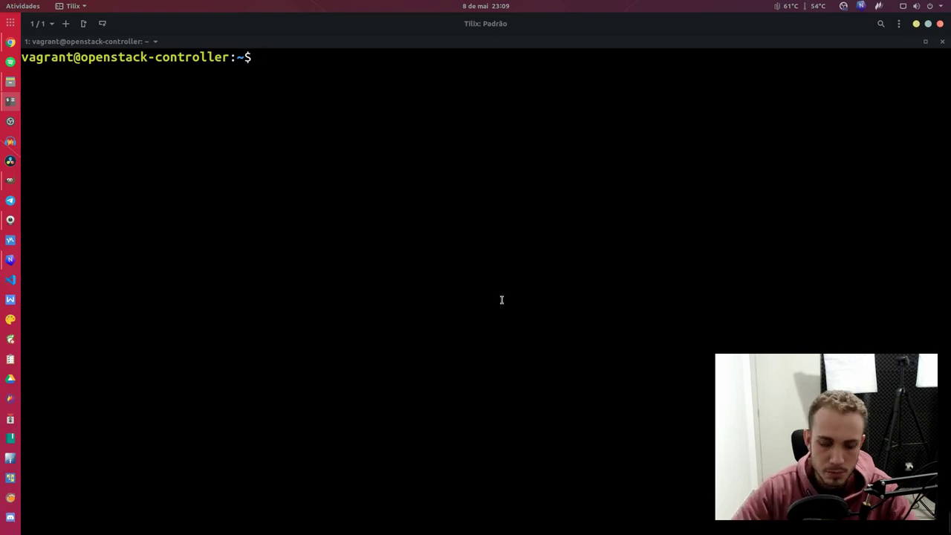
Step: Switch back to Chrome and open the project's compute instances list
{"action": "key", "text": "alt+Tab"}
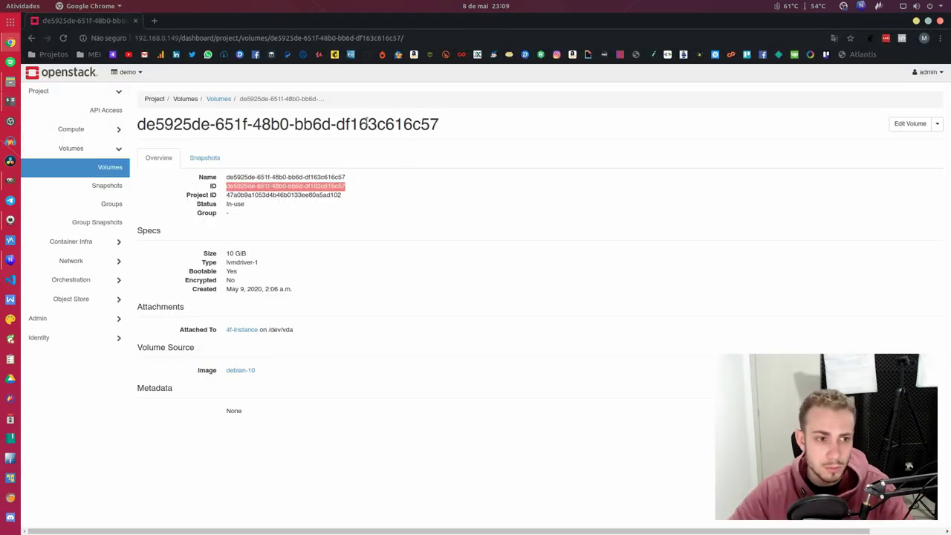
{"action": "left_click", "coordinate": [119, 129]}
{"action": "left_click", "coordinate": [109, 166]}
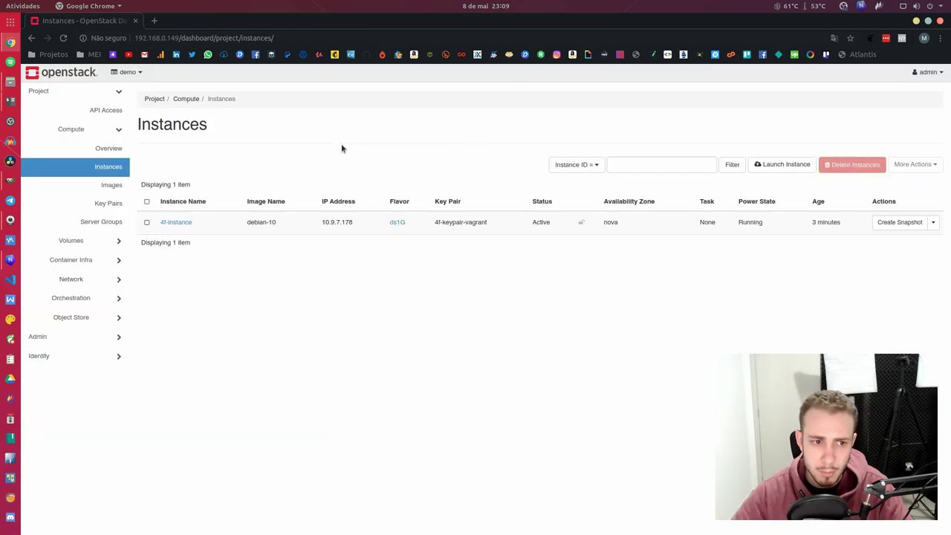
Step: Switch to the Tilix terminal, clear it, and show the command help with openstack server create -h
{"action": "key", "text": "alt+Tab"}
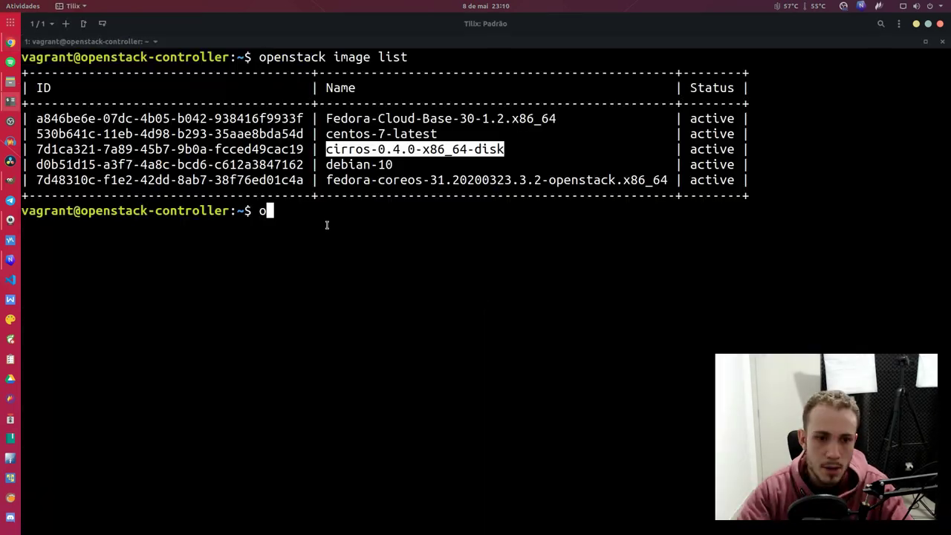
{"action": "type", "text": "penstack"}
{"action": "key", "text": "ctrl+l"}
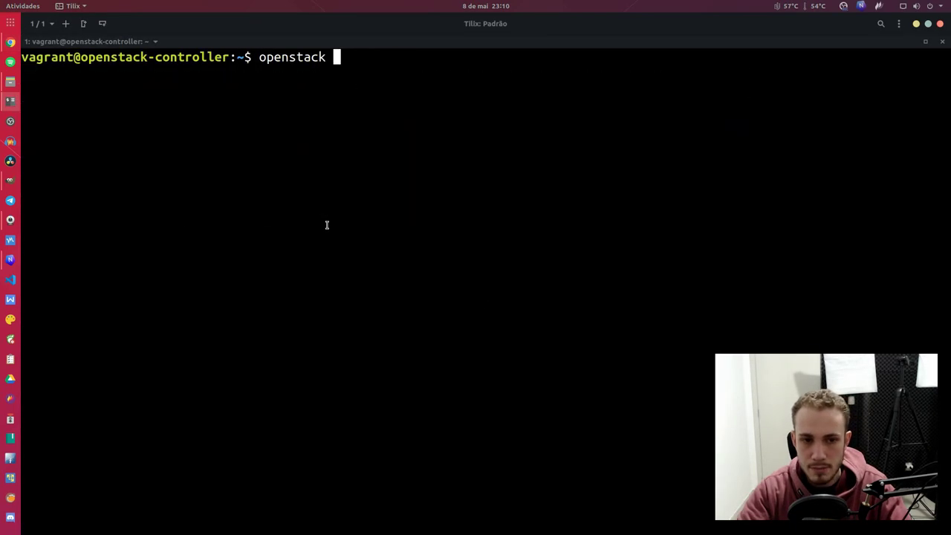
{"action": "type", "text": "server "}
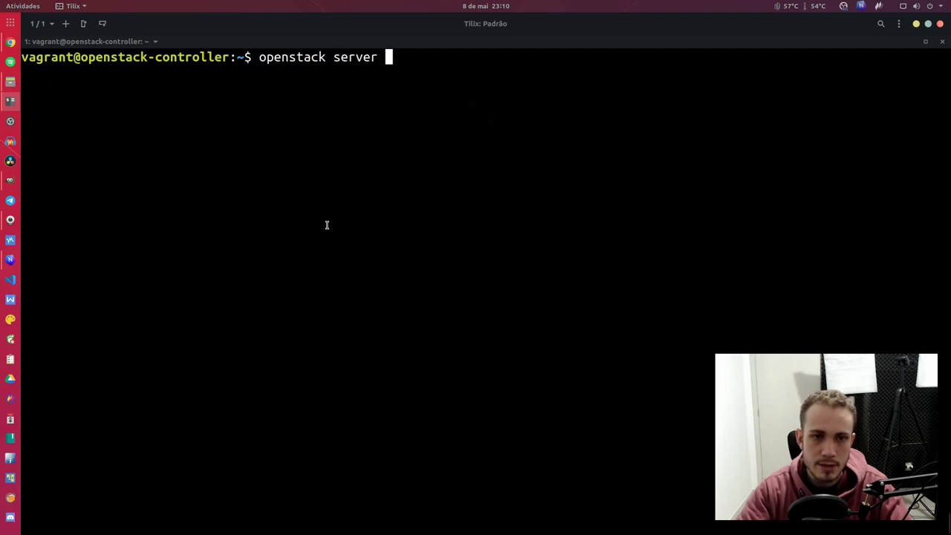
{"action": "type", "text": "create -h"}
{"action": "key", "text": "Return"}
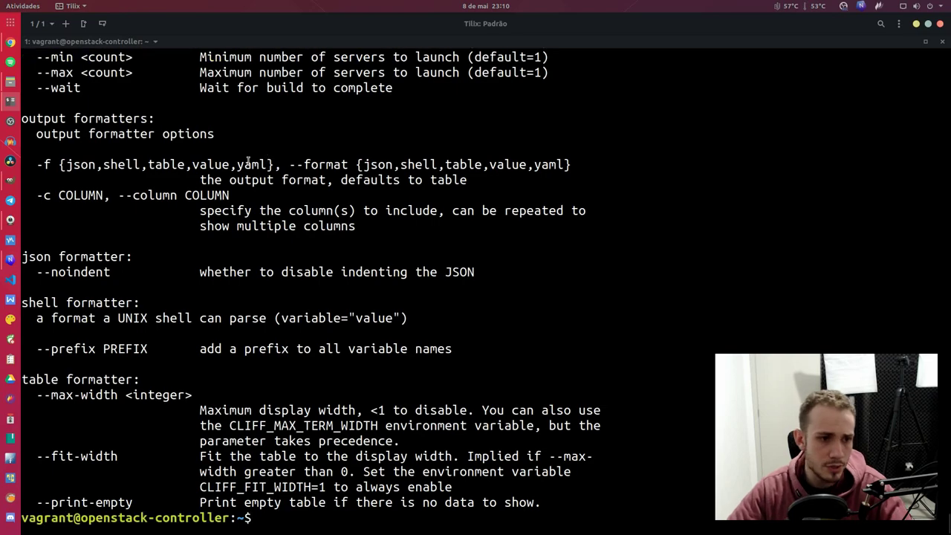
Step: Examine the --image, --flavor, --security-group and --key-name options in the server creation help
{"action": "scroll", "coordinate": [230, 162], "scroll_direction": "up", "scroll_amount": 4}
{"action": "scroll", "coordinate": [230, 162], "scroll_direction": "up", "scroll_amount": 15}
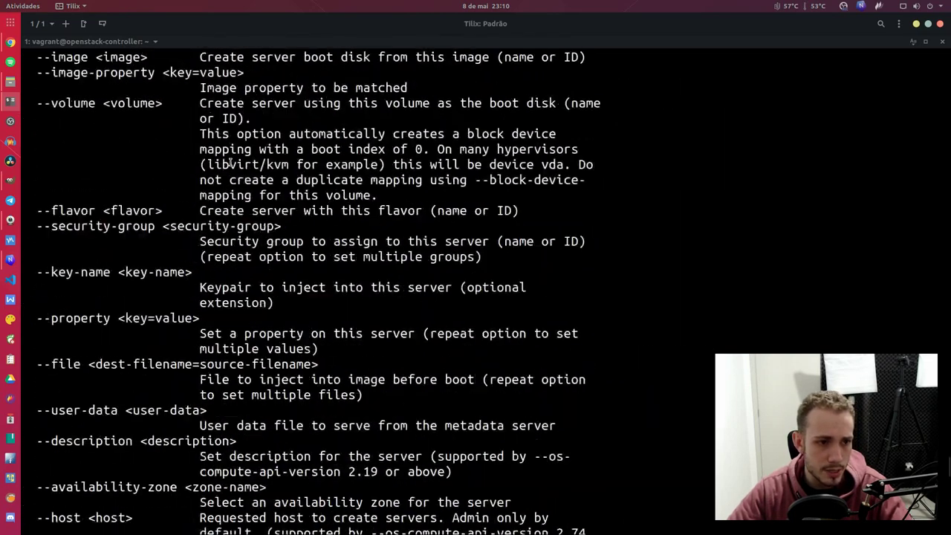
{"action": "scroll", "coordinate": [230, 162], "scroll_direction": "down", "scroll_amount": 7}
{"action": "left_click_drag", "start_coordinate": [49, 165], "coordinate": [168, 151]}
{"action": "double_click", "coordinate": [67, 116]}
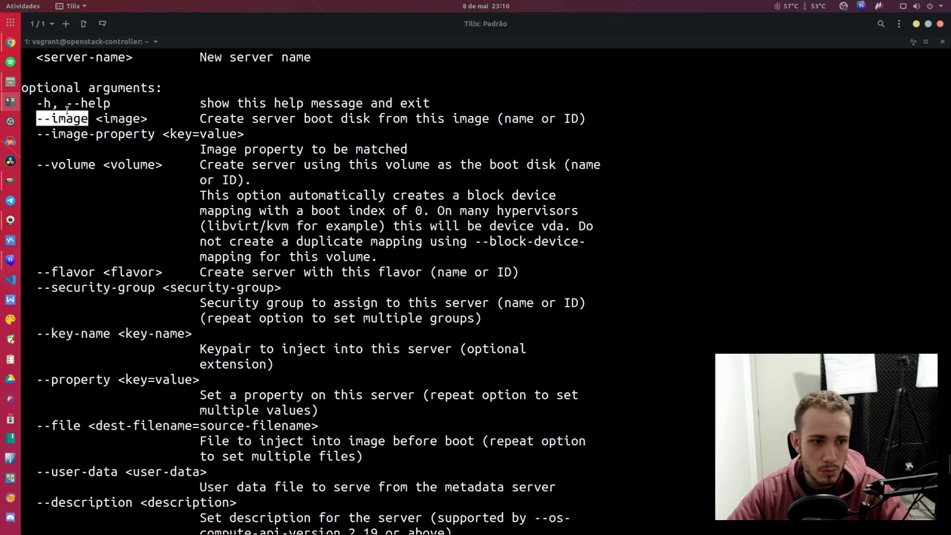
{"action": "double_click", "coordinate": [68, 270]}
{"action": "scroll", "coordinate": [91, 250], "scroll_direction": "down", "scroll_amount": 3}
{"action": "double_click", "coordinate": [89, 164]}
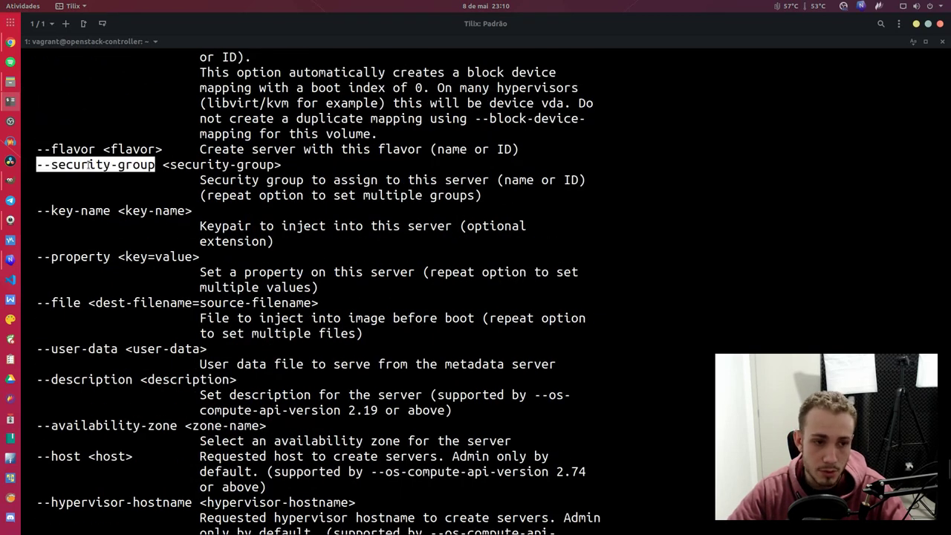
{"action": "double_click", "coordinate": [75, 211]}
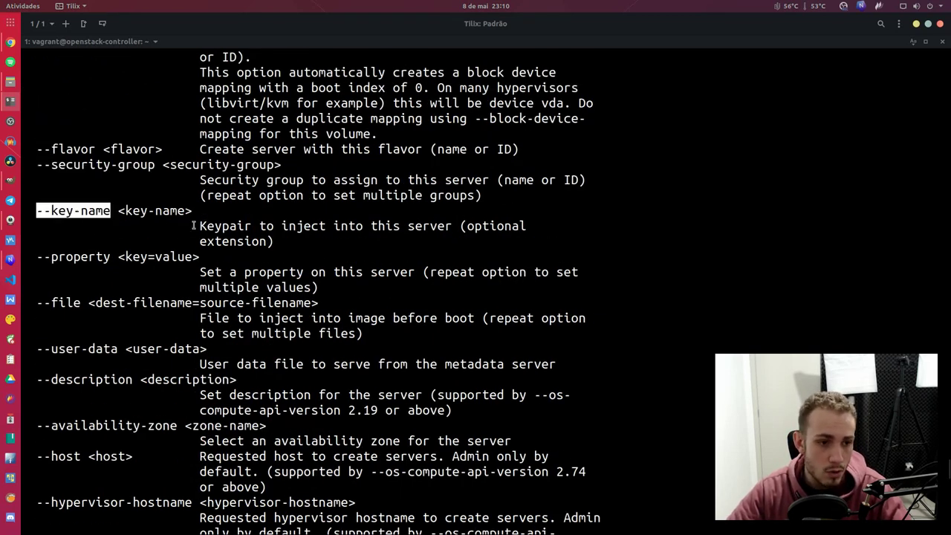
Step: Examine the remaining server creation options in the help, including --network for connecting the server to a network
{"action": "scroll", "coordinate": [64, 280], "scroll_direction": "down", "scroll_amount": 4}
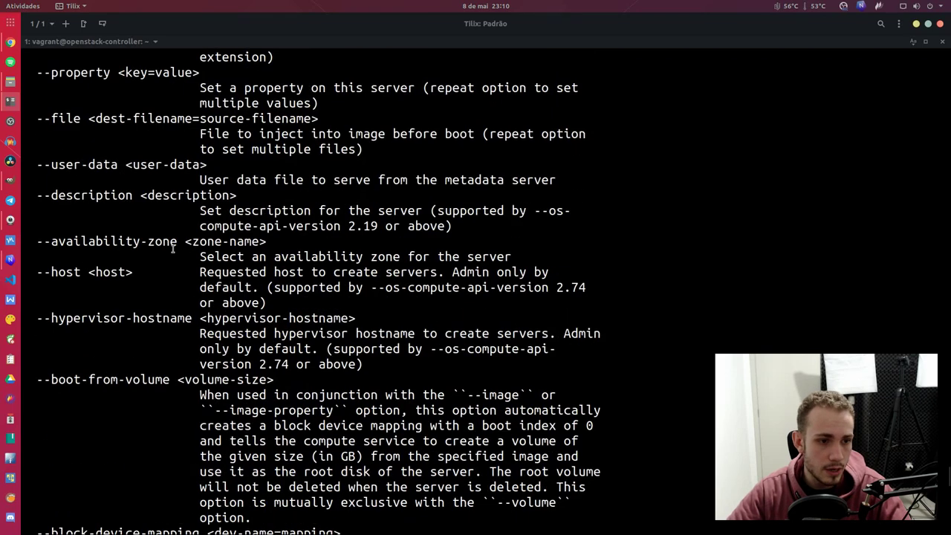
{"action": "scroll", "coordinate": [116, 208], "scroll_direction": "down", "scroll_amount": 15}
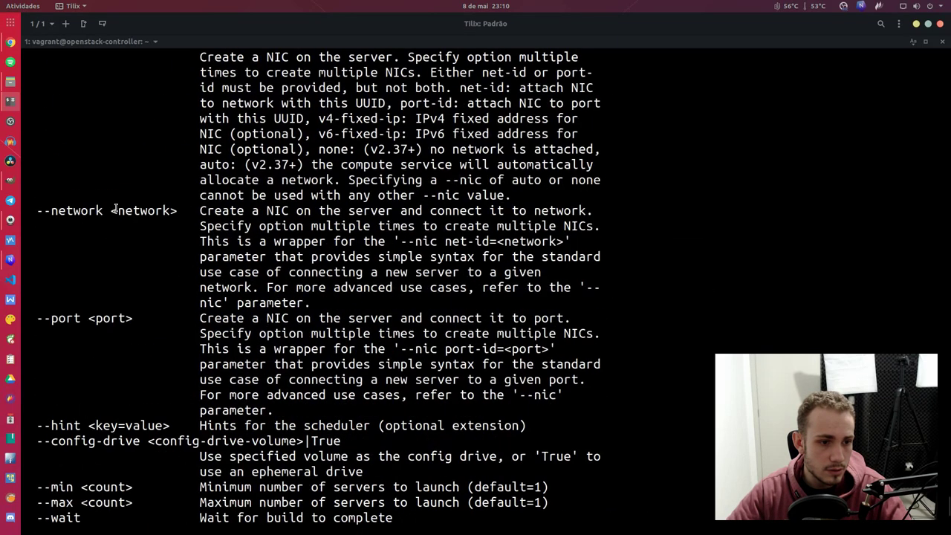
{"action": "scroll", "coordinate": [116, 208], "scroll_direction": "up", "scroll_amount": 5}
{"action": "scroll", "coordinate": [116, 208], "scroll_direction": "up", "scroll_amount": 2}
{"action": "scroll", "coordinate": [96, 223], "scroll_direction": "down", "scroll_amount": 7}
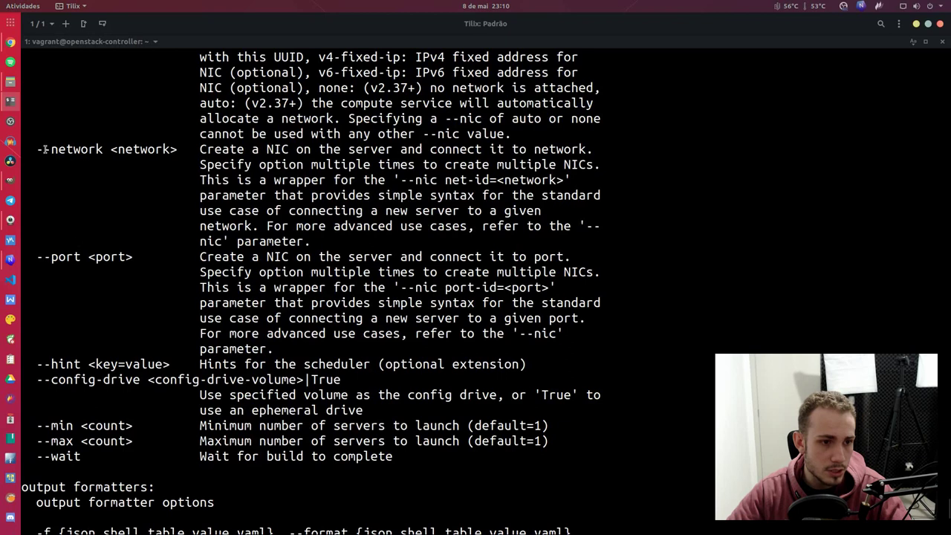
{"action": "left_click_drag", "start_coordinate": [45, 149], "coordinate": [115, 149]}
{"action": "scroll", "coordinate": [182, 250], "scroll_direction": "down", "scroll_amount": 8}
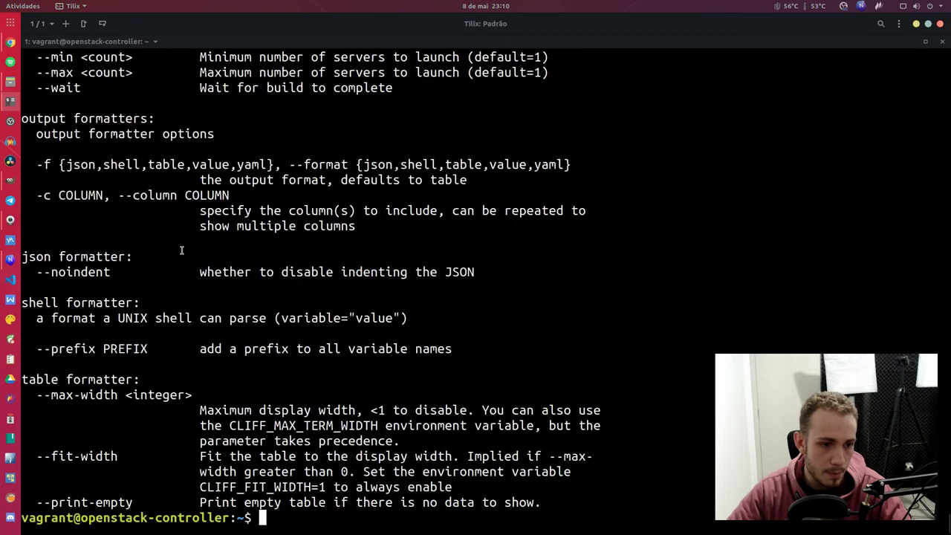
{"action": "scroll", "coordinate": [182, 250], "scroll_direction": "up", "scroll_amount": 1}
{"action": "scroll", "coordinate": [449, 238], "scroll_direction": "down", "scroll_amount": 1}
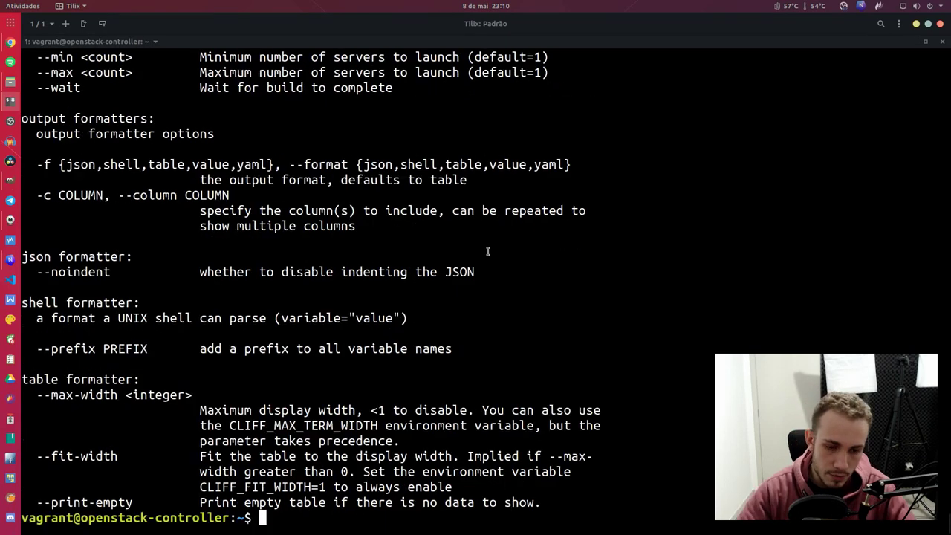
Step: Clear the terminal and list the available volumes with openstack volume list
{"action": "key", "text": "ctrl+l"}
{"action": "type", "text": "open"}
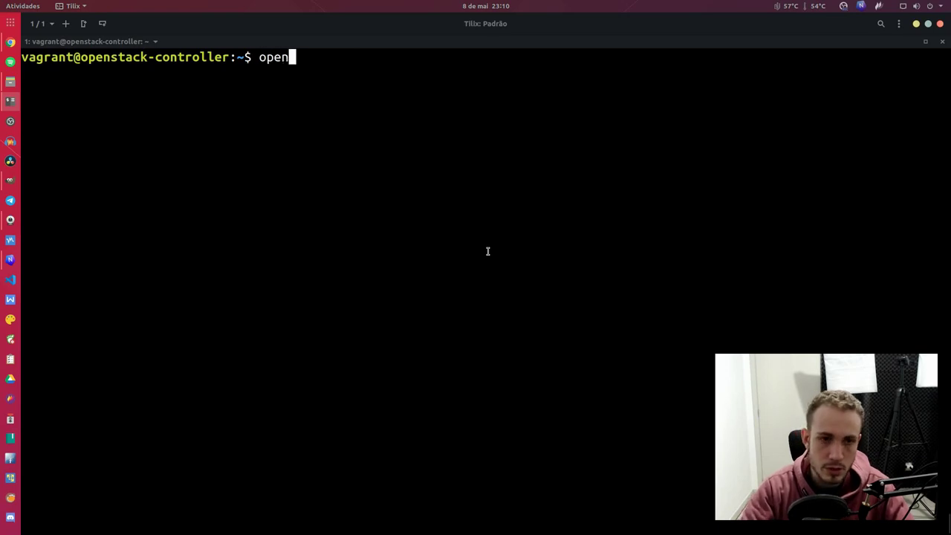
{"action": "type", "text": "stack volume list"}
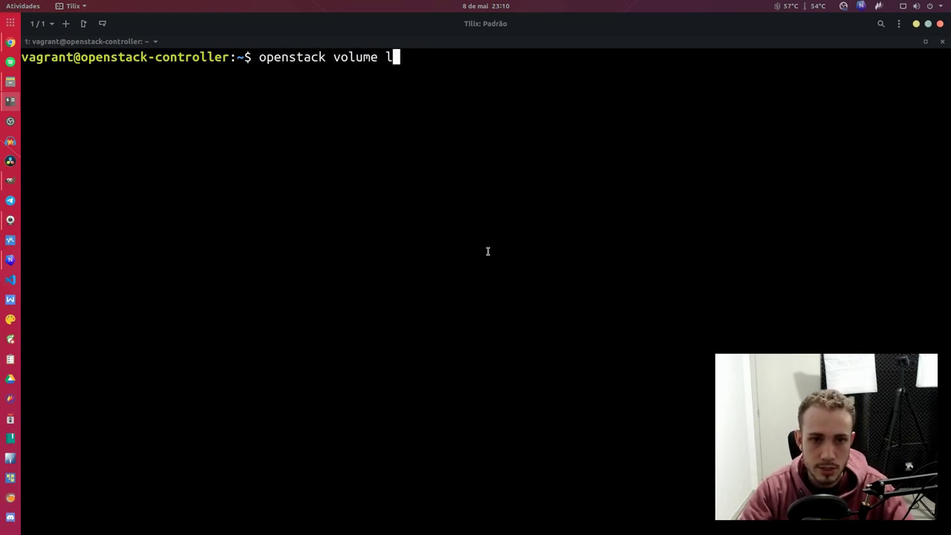
{"action": "key", "text": "Return"}
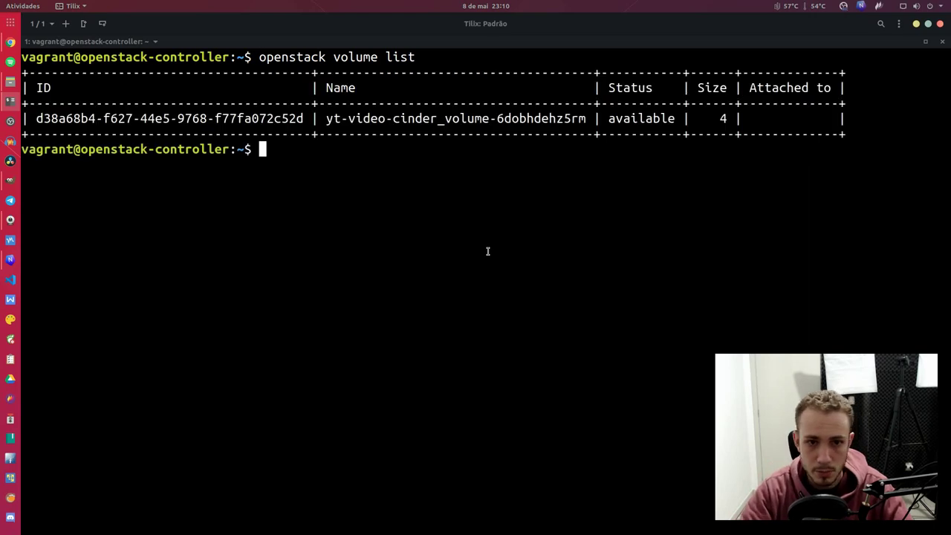
Step: Clear the terminal and list the available images with openstack image list
{"action": "key", "text": "ctrl+l"}
{"action": "key", "text": "Up"}
{"action": "key", "text": "BackSpace"}
{"action": "key", "text": "BackSpace"}
{"action": "key", "text": "BackSpace"}
{"action": "key", "text": "BackSpace"}
{"action": "key", "text": "BackSpace"}
{"action": "key", "text": "BackSpace"}
{"action": "key", "text": "BackSpace"}
{"action": "key", "text": "BackSpace"}
{"action": "key", "text": "BackSpace"}
{"action": "key", "text": "BackSpace"}
{"action": "key", "text": "BackSpace"}
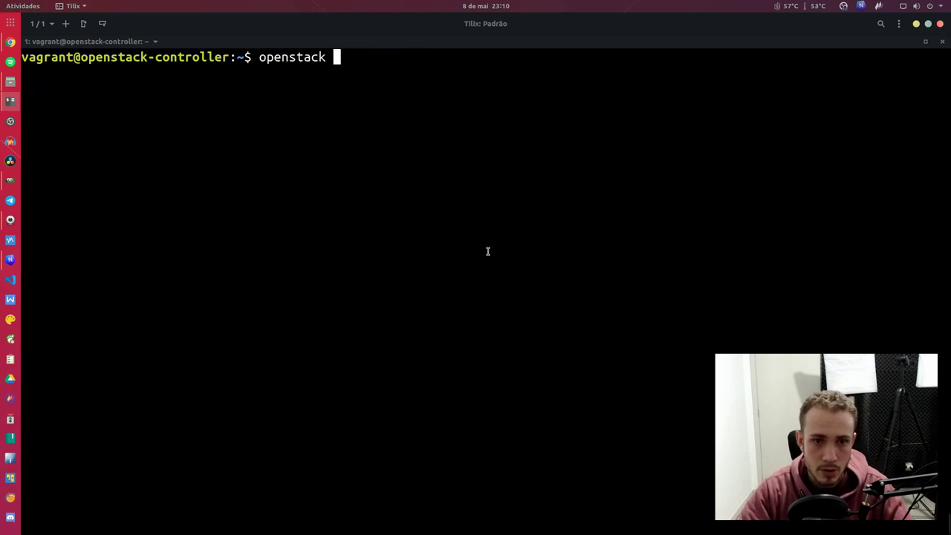
{"action": "type", "text": "image list"}
{"action": "key", "text": "Return"}
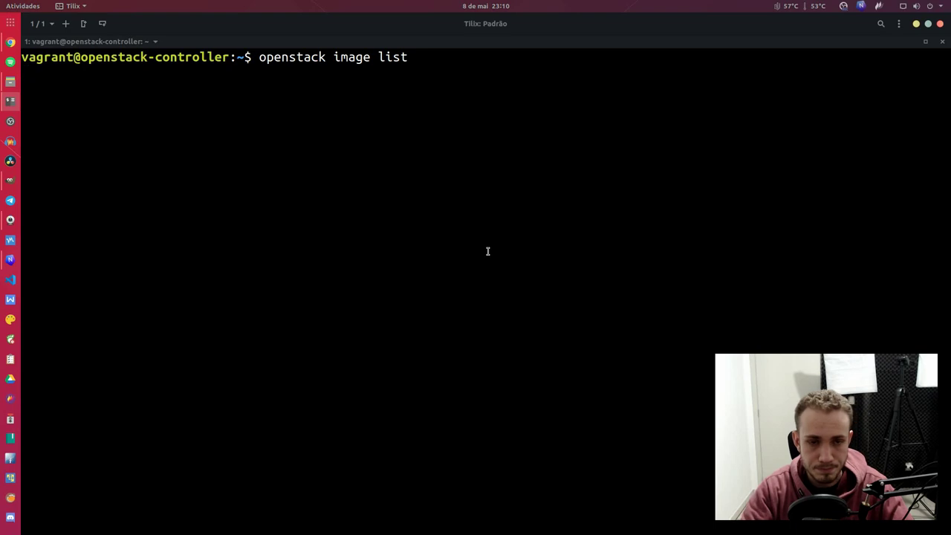
Step: List the available flavors with openstack flavor list
{"action": "type", "text": "opne"}
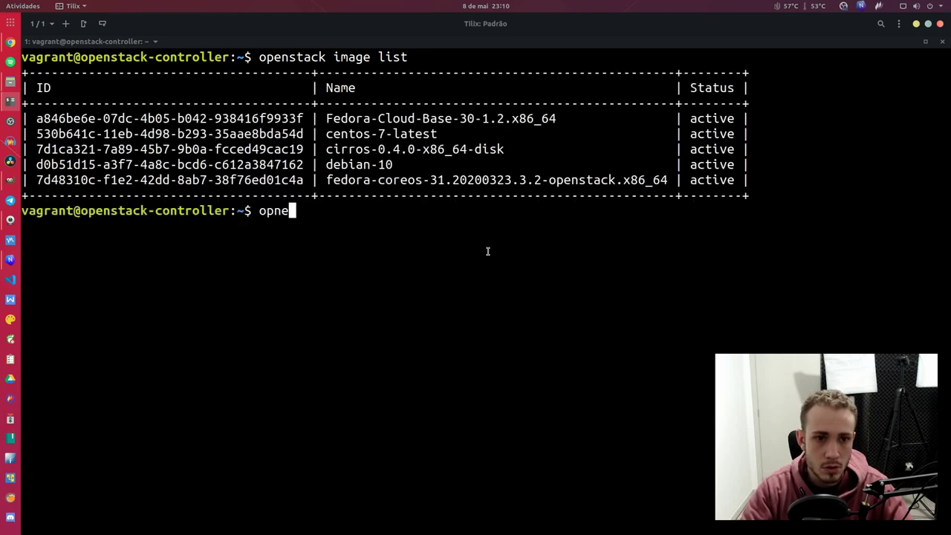
{"action": "key", "text": "BackSpace"}
{"action": "key", "text": "BackSpace"}
{"action": "type", "text": "enstack flavor list"}
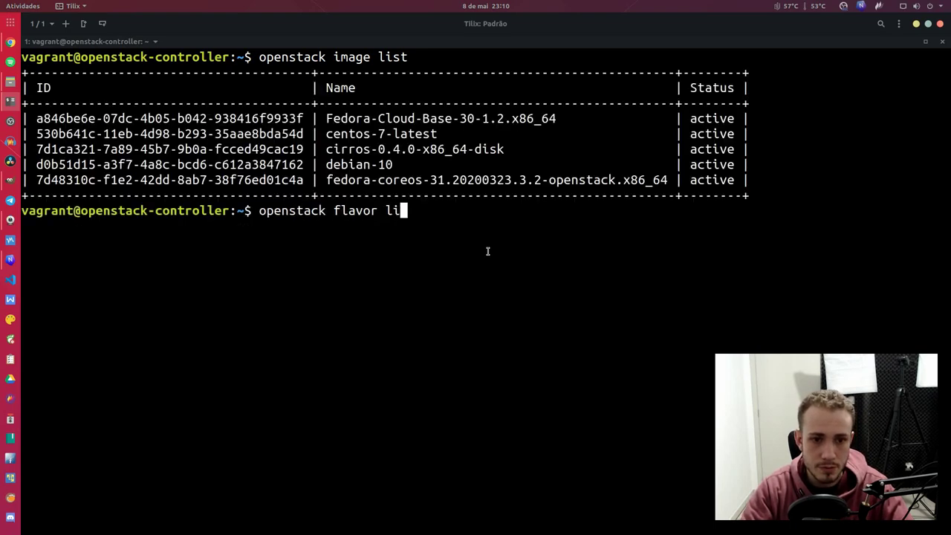
{"action": "key", "text": "Return"}
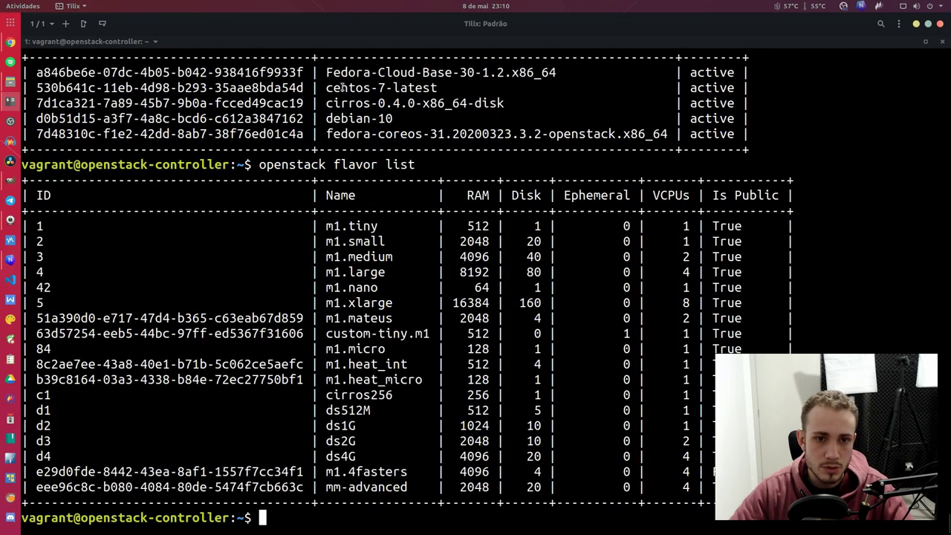
Step: Check the ID of the CirrOS image and select its name, cirros-0.4.0-x86_64-disk, in the image list
{"action": "double_click", "coordinate": [338, 104]}
{"action": "double_click", "coordinate": [189, 99]}
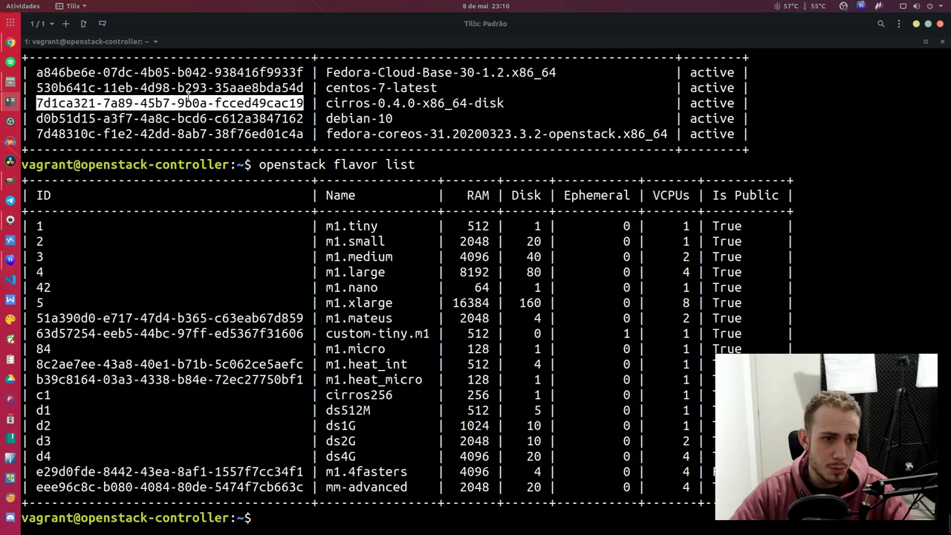
{"action": "double_click", "coordinate": [338, 105]}
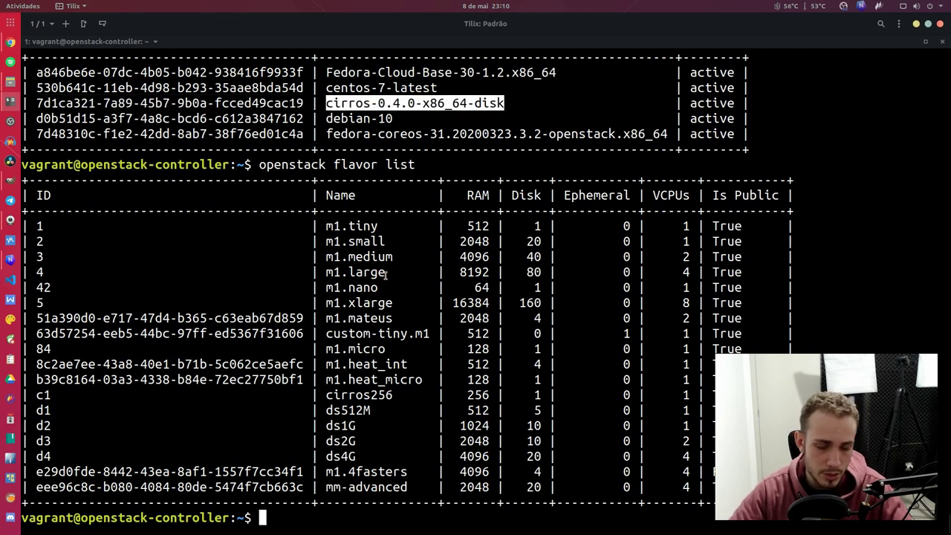
Step: List the networks with openstack network list and review them together with the image and flavor lists
{"action": "key", "text": "Up"}
{"action": "key", "text": "BackSpace"}
{"action": "key", "text": "BackSpace"}
{"action": "key", "text": "BackSpace"}
{"action": "key", "text": "BackSpace"}
{"action": "key", "text": "BackSpace"}
{"action": "key", "text": "BackSpace"}
{"action": "key", "text": "BackSpace"}
{"action": "key", "text": "BackSpace"}
{"action": "key", "text": "BackSpace"}
{"action": "key", "text": "BackSpace"}
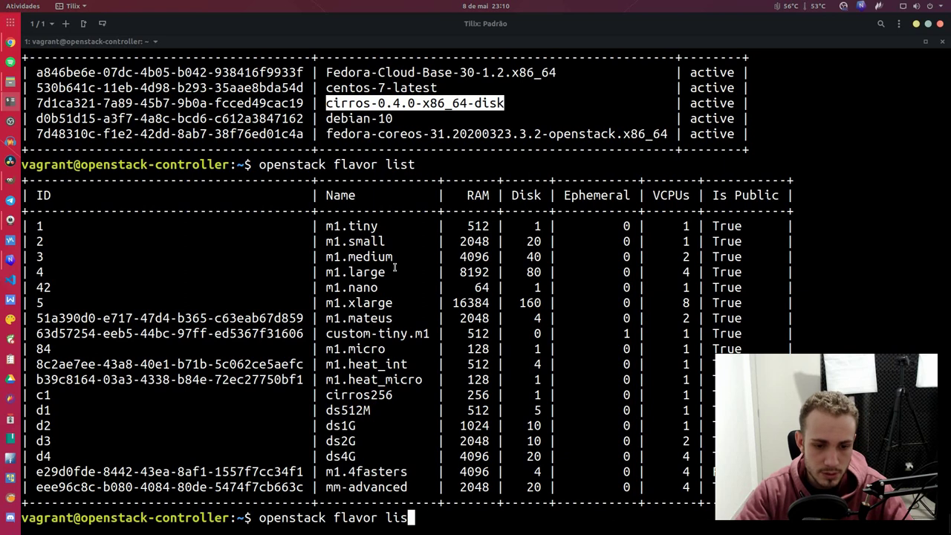
{"action": "key", "text": "BackSpace"}
{"action": "type", "text": "network list"}
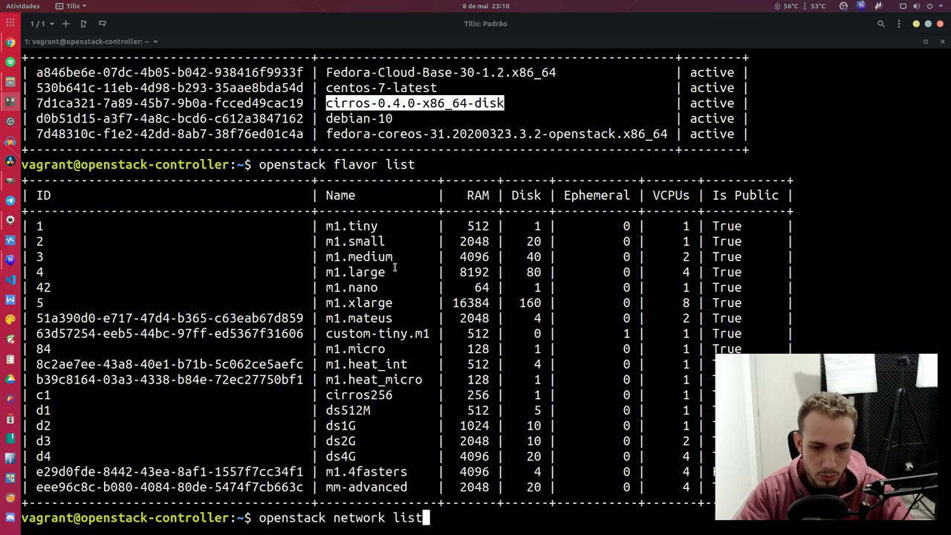
{"action": "key", "text": "Return"}
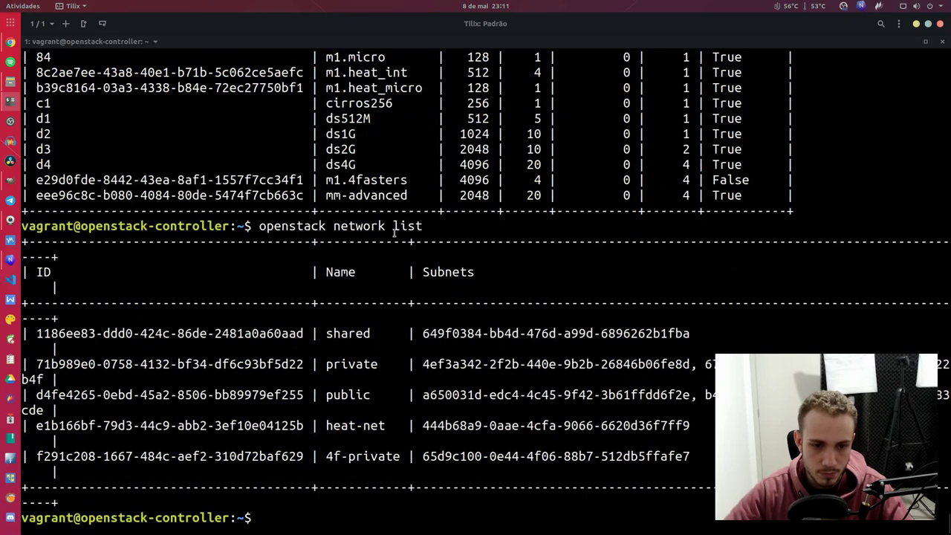
{"action": "scroll", "coordinate": [371, 282], "scroll_direction": "up", "scroll_amount": 11}
{"action": "scroll", "coordinate": [336, 324], "scroll_direction": "down", "scroll_amount": 9}
{"action": "scroll", "coordinate": [338, 324], "scroll_direction": "down", "scroll_amount": 2}
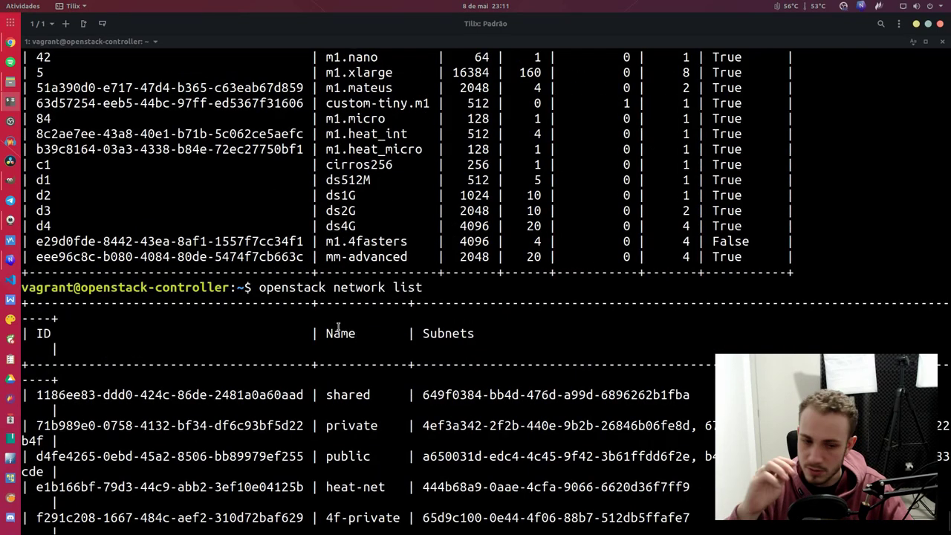
Step: Switch to the OpenStack dashboard in Chrome, create a security group named 4f-sg in the demo project, and return to the security groups list
{"action": "key", "text": "alt+Tab"}
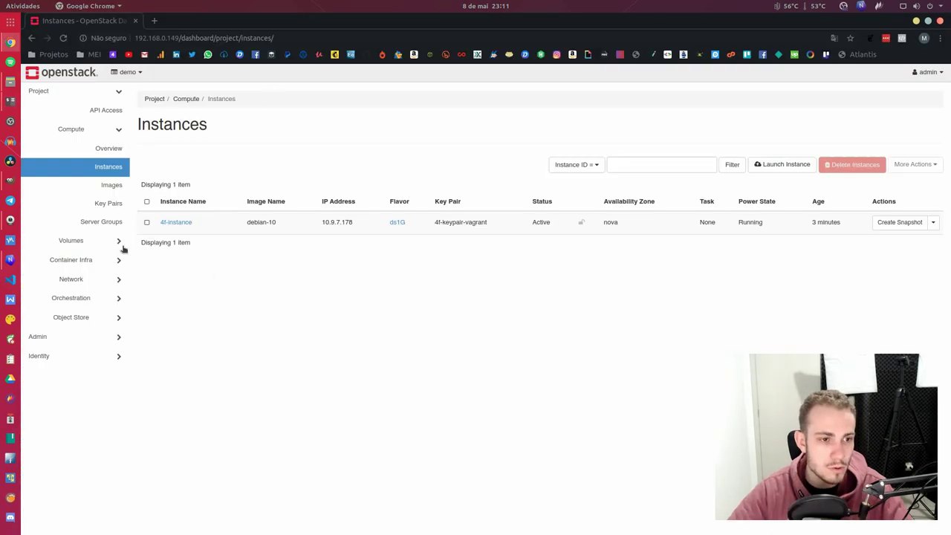
{"action": "left_click", "coordinate": [87, 277]}
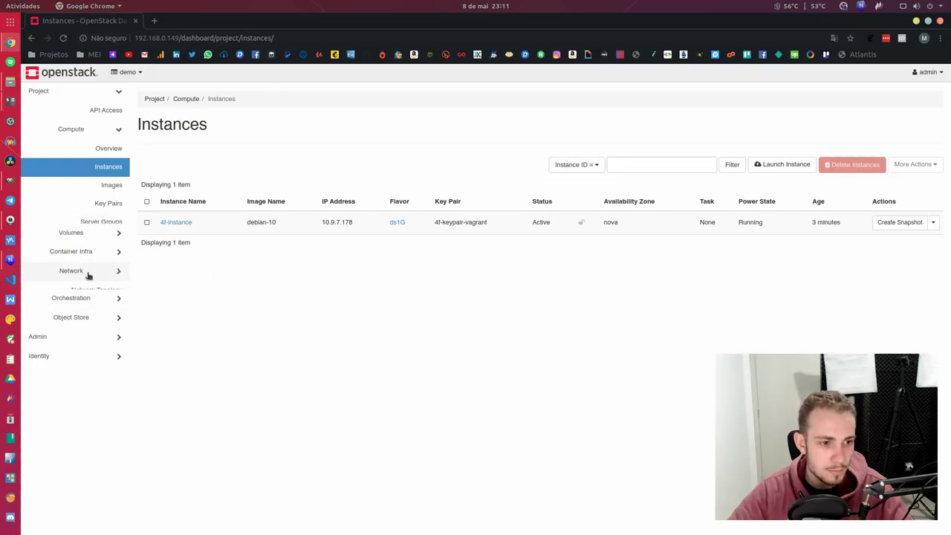
{"action": "left_click", "coordinate": [102, 260]}
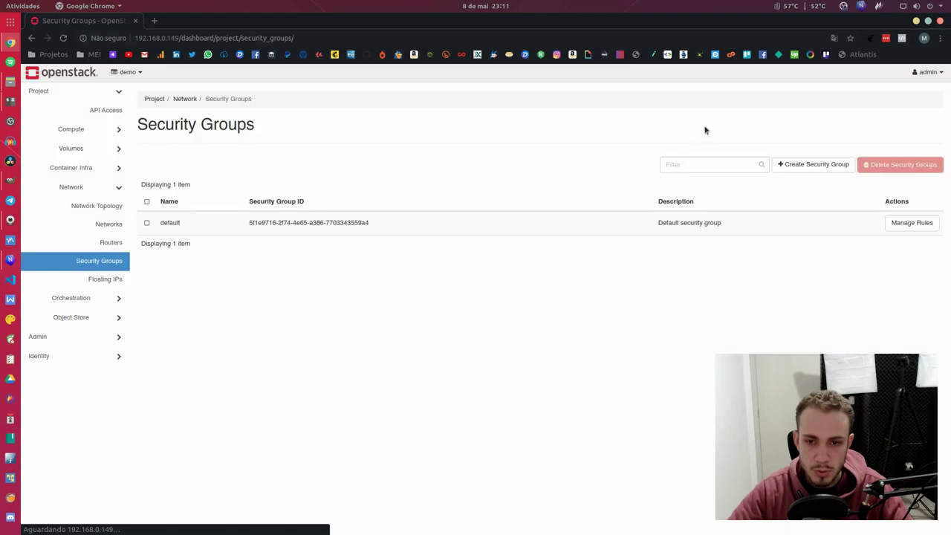
{"action": "left_click", "coordinate": [817, 164]}
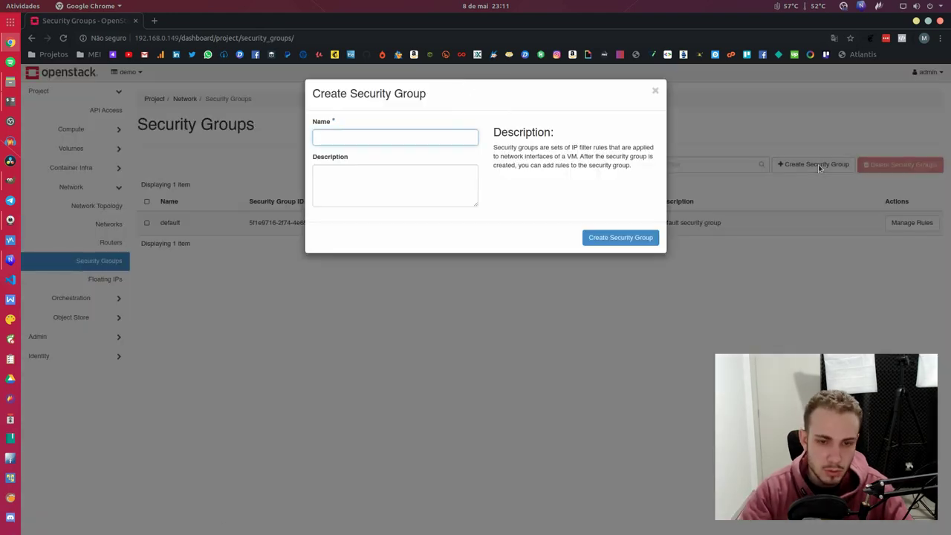
{"action": "type", "text": "4"}
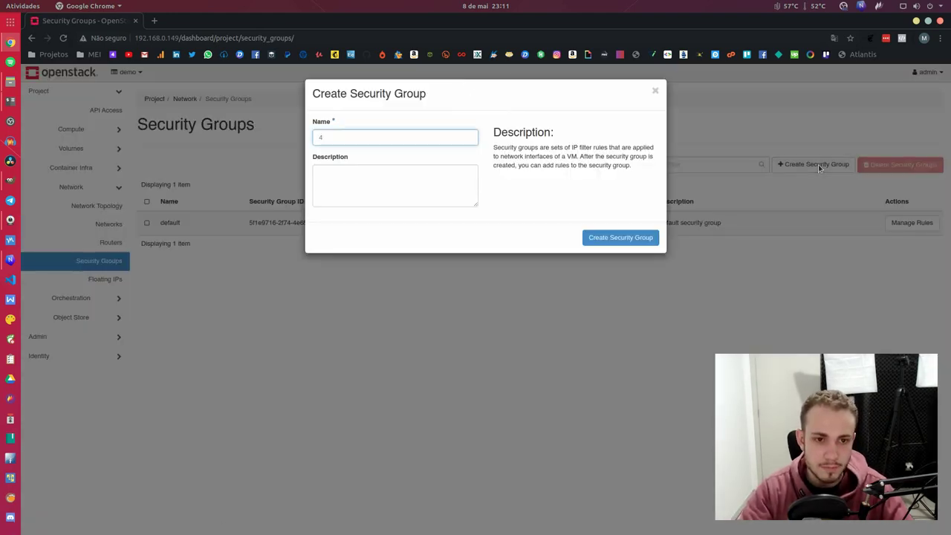
{"action": "type", "text": "rf-sf-sg"}
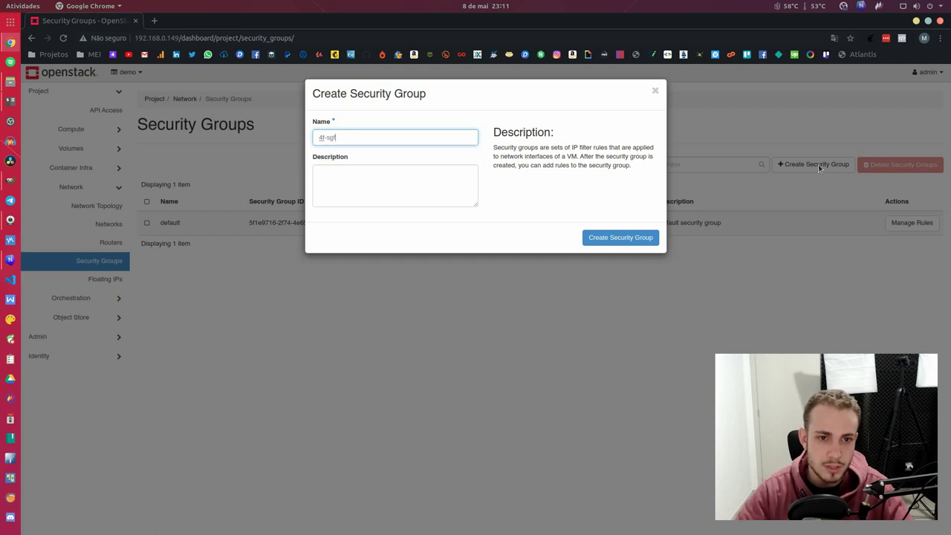
{"action": "left_click", "coordinate": [620, 237]}
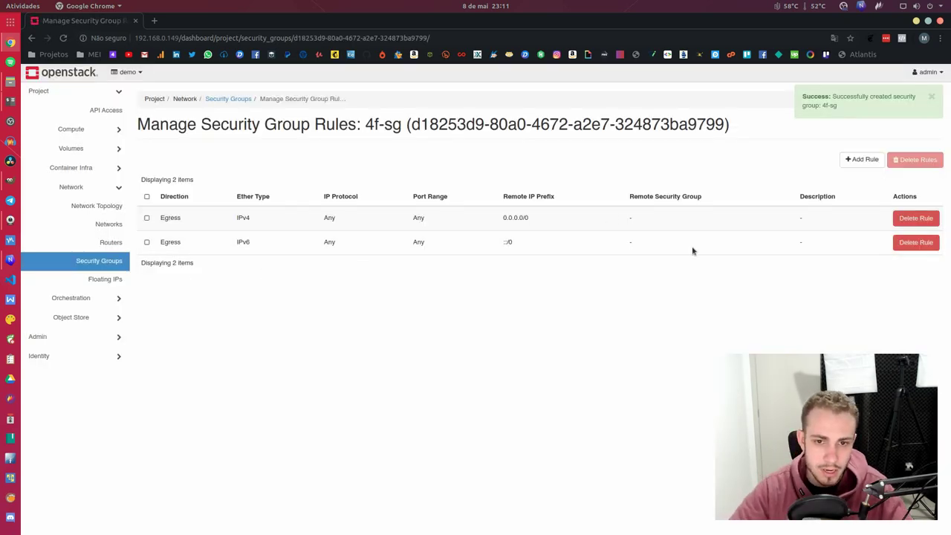
{"action": "left_click", "coordinate": [228, 99]}
Step: Switch the dashboard's active project from demo to admin
{"action": "key", "text": "alt+Tab"}
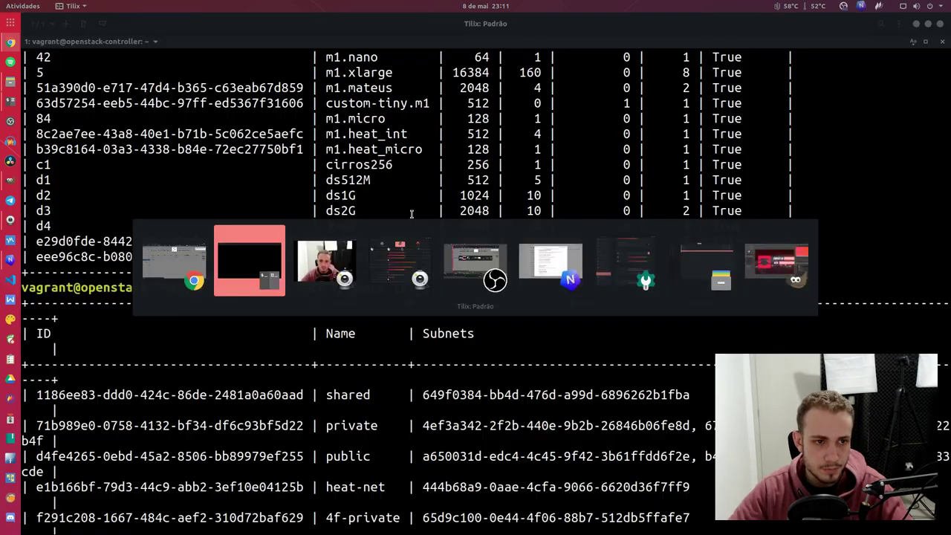
{"action": "key", "text": "alt+Tab"}
{"action": "left_click", "coordinate": [128, 72]}
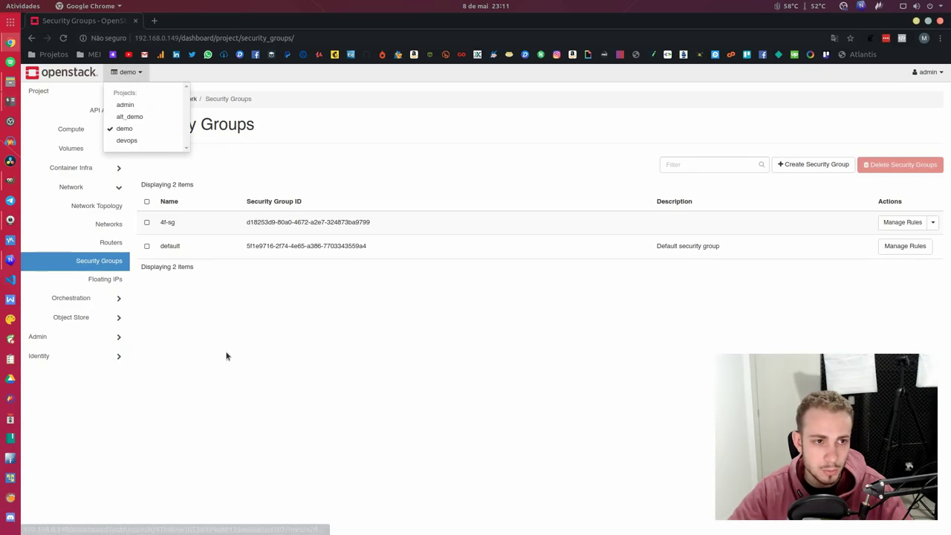
{"action": "left_click", "coordinate": [227, 354]}
{"action": "left_click", "coordinate": [129, 72]}
{"action": "left_click", "coordinate": [133, 107]}
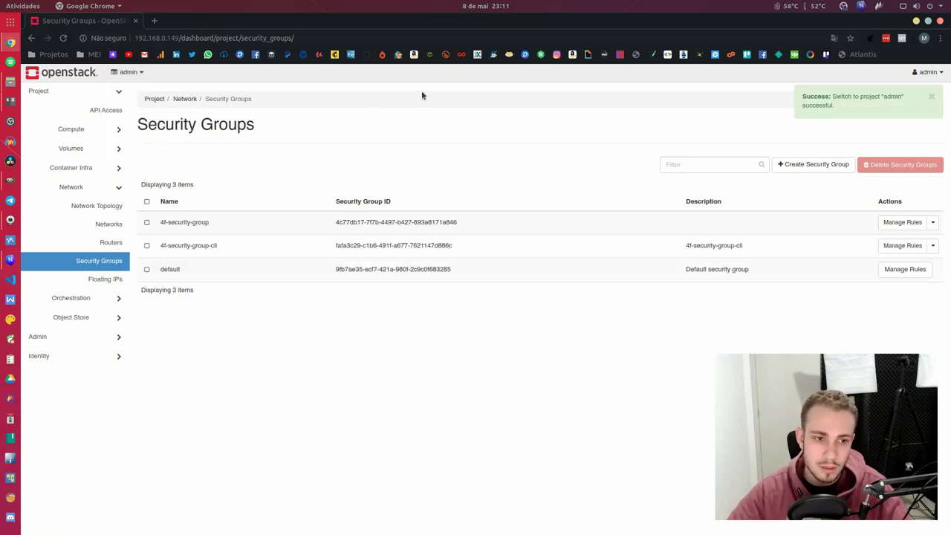
Step: Create a security group named 4f-sg in the admin project and return to the security groups list
{"action": "left_click", "coordinate": [80, 260]}
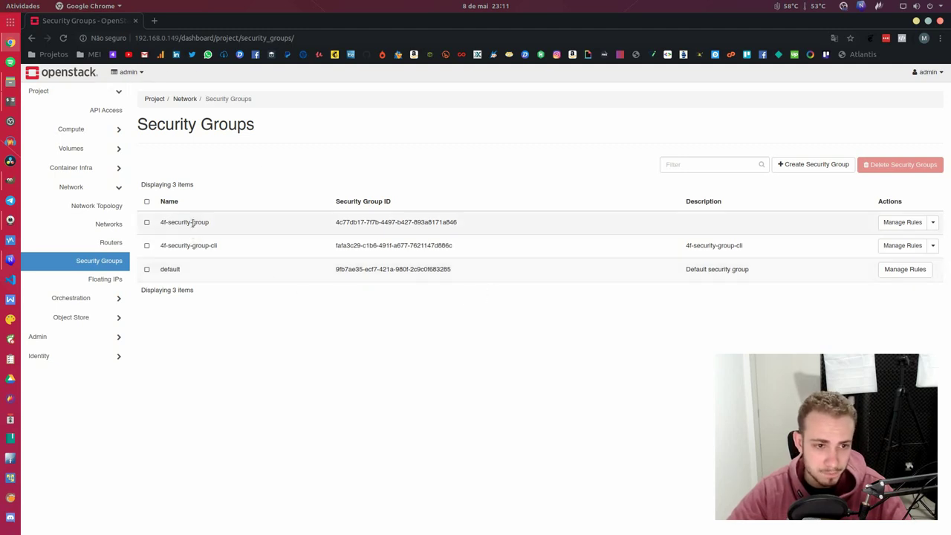
{"action": "left_click", "coordinate": [841, 164]}
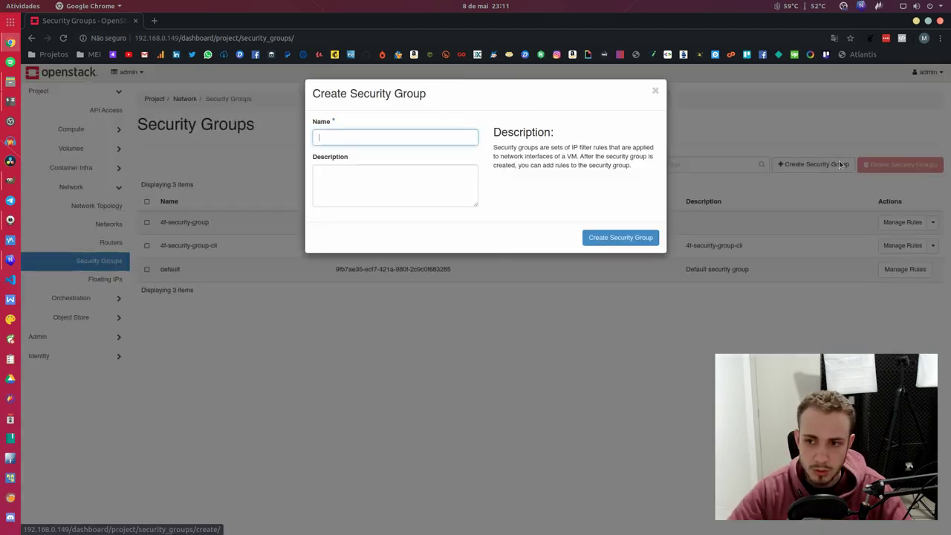
{"action": "type", "text": "4"}
{"action": "key", "text": "BackSpace"}
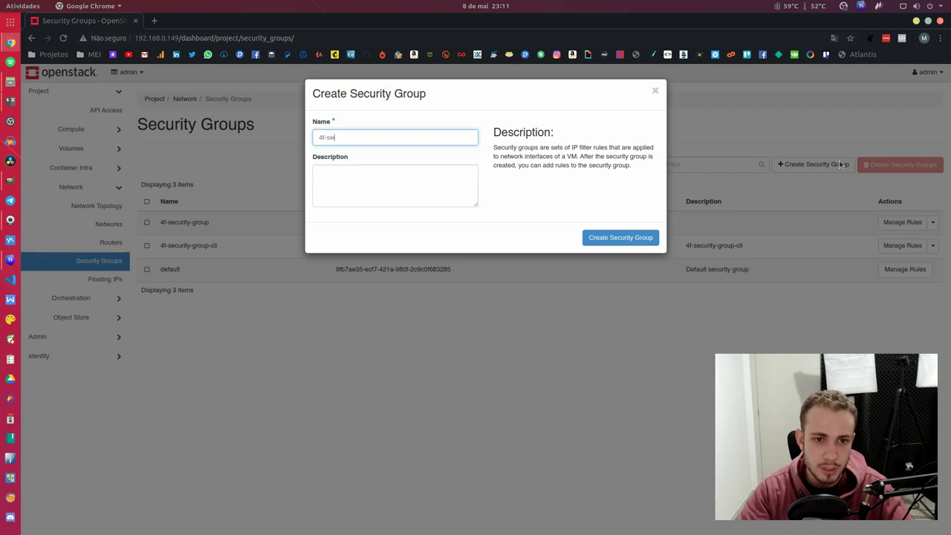
{"action": "type", "text": "g"}
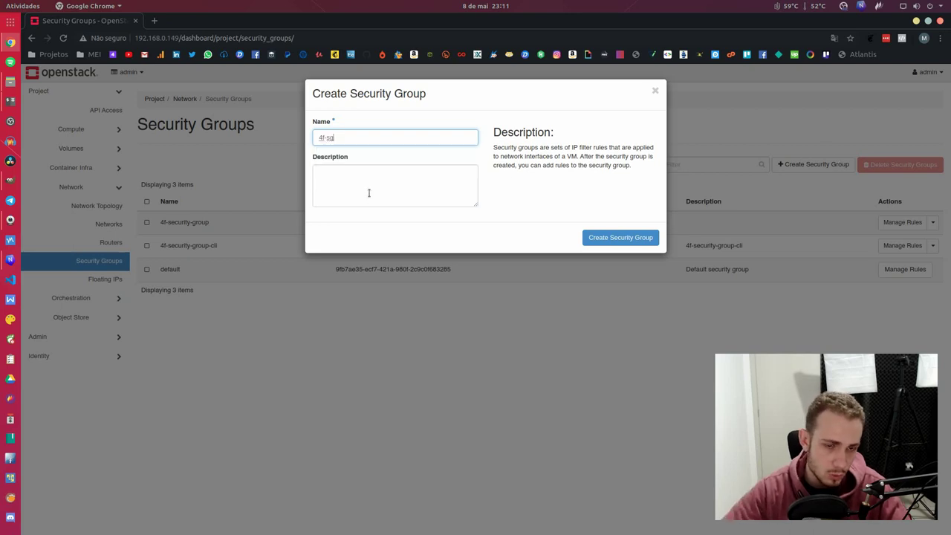
{"action": "left_click", "coordinate": [629, 237]}
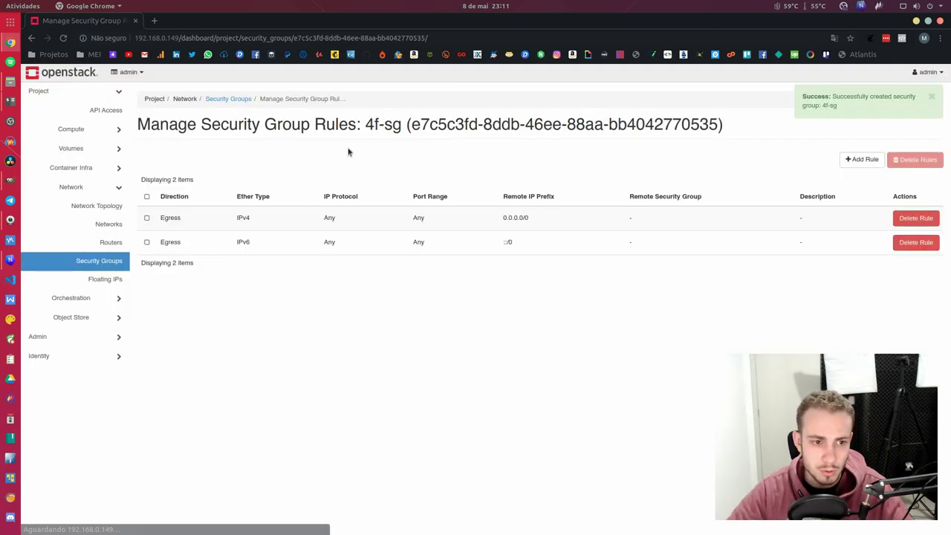
{"action": "left_click", "coordinate": [85, 260]}
Step: Switch to the Tilix terminal and select the flavor name cirros256 in the flavor list output
{"action": "key", "text": "alt+Tab"}
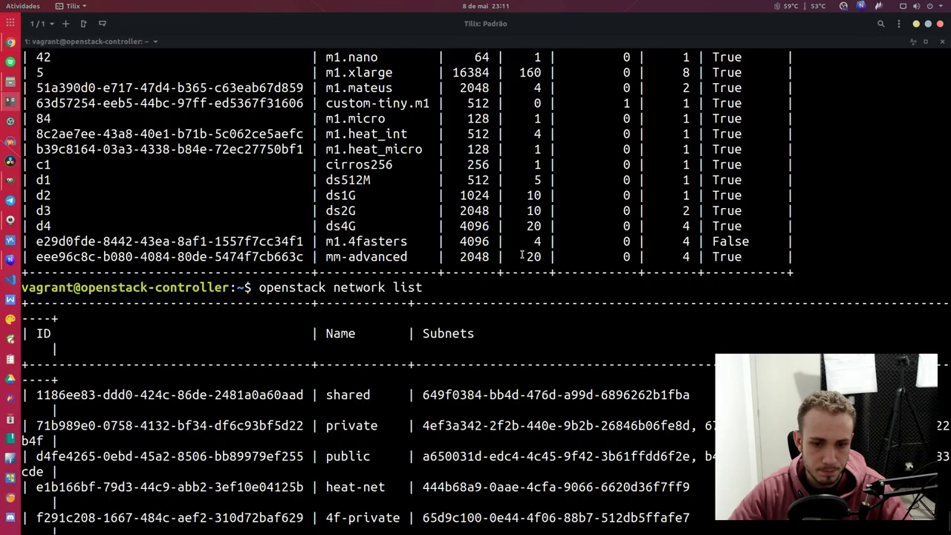
{"action": "scroll", "coordinate": [522, 254], "scroll_direction": "down", "scroll_amount": 2}
{"action": "scroll", "coordinate": [521, 254], "scroll_direction": "up", "scroll_amount": 10}
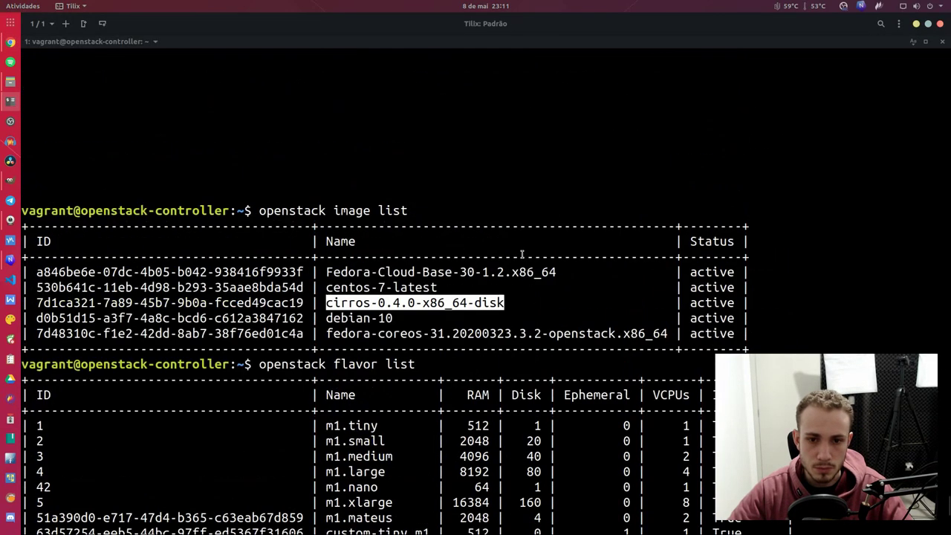
{"action": "scroll", "coordinate": [345, 303], "scroll_direction": "down", "scroll_amount": 5}
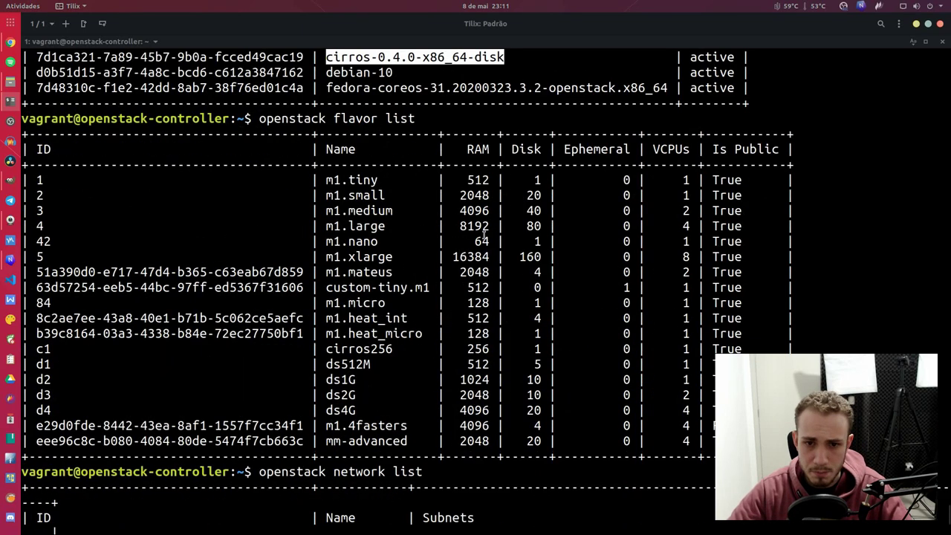
{"action": "triple_click", "coordinate": [478, 349]}
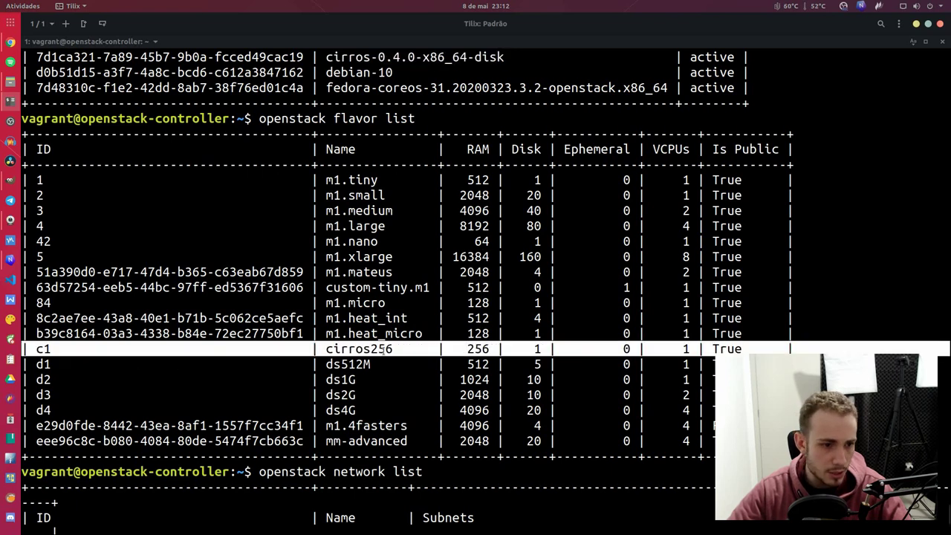
{"action": "double_click", "coordinate": [360, 349]}
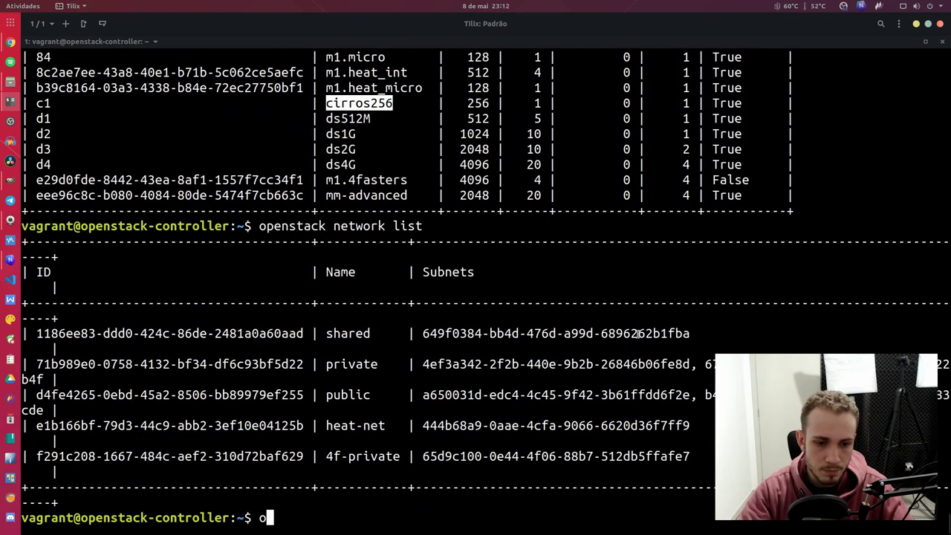
Step: Begin the command openstack server create --flavor cirros256 at the prompt, using the selected flavor name
{"action": "type", "text": "openstack server create "}
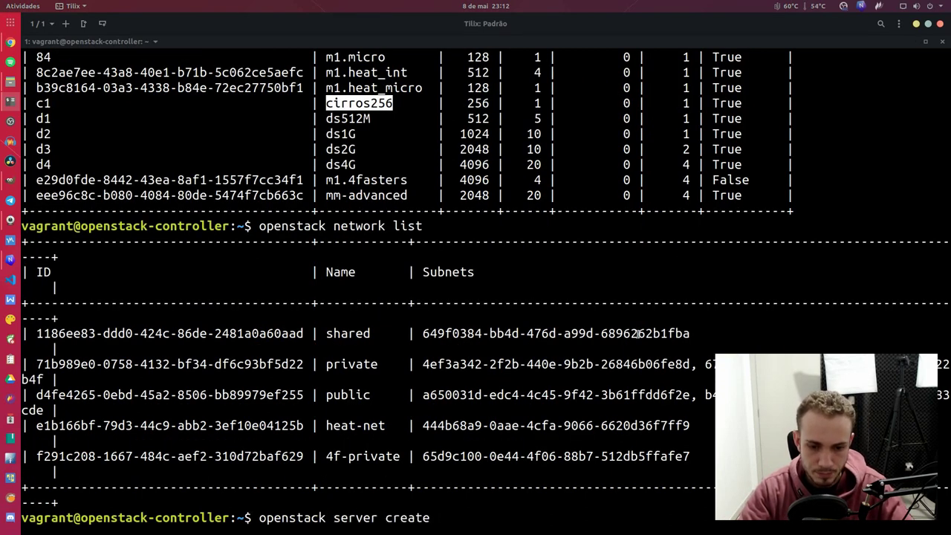
{"action": "type", "text": "--"}
{"action": "scroll", "coordinate": [562, 127], "scroll_direction": "up", "scroll_amount": 3}
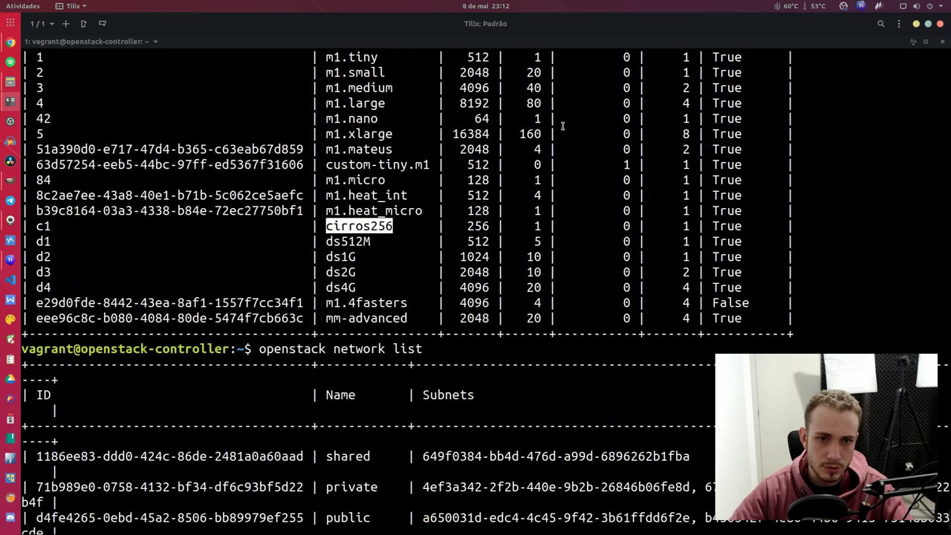
{"action": "scroll", "coordinate": [355, 171], "scroll_direction": "down", "scroll_amount": 3}
{"action": "type", "text": "falvor"}
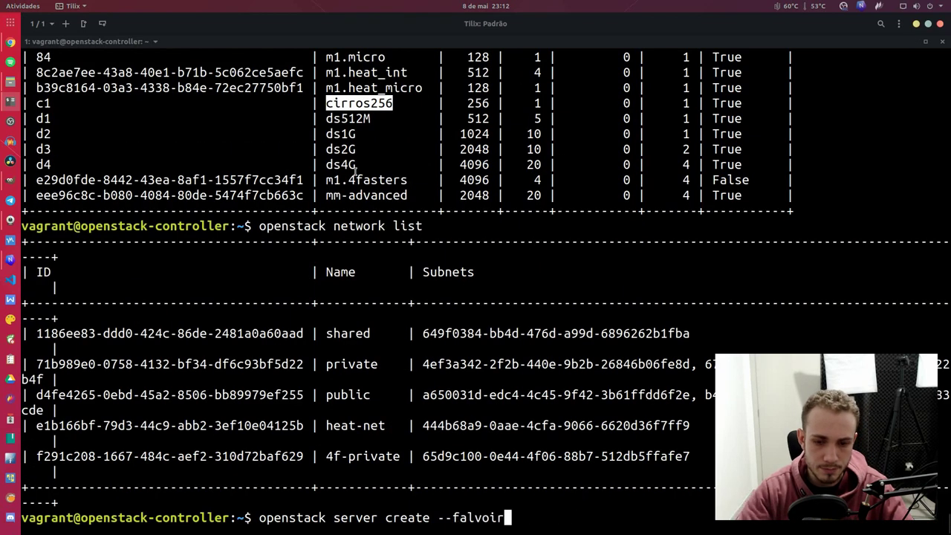
{"action": "key", "text": "BackSpace"}
{"action": "key", "text": "BackSpace"}
{"action": "key", "text": "BackSpace"}
{"action": "key", "text": "BackSpace"}
{"action": "key", "text": "BackSpace"}
{"action": "type", "text": "lavor"}
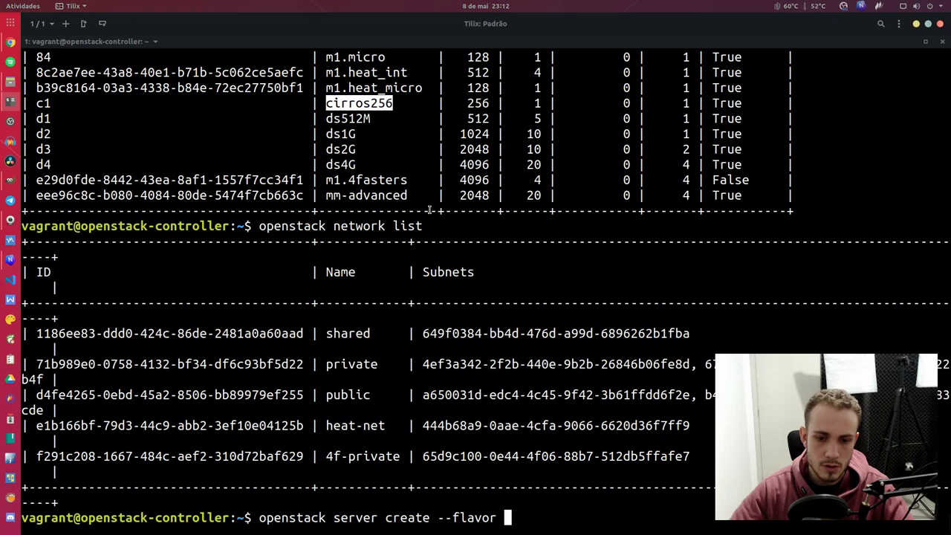
{"action": "middle_click", "coordinate": [344, 109]}
Step: Append --network 4f-private to the server create command, taking the name from the network list
{"action": "type", "text": "-"}
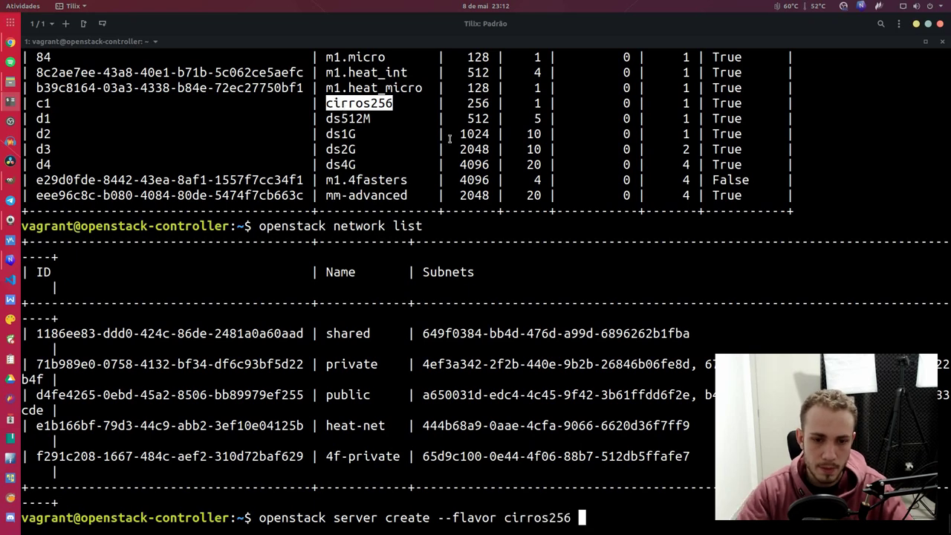
{"action": "type", "text": "-network"}
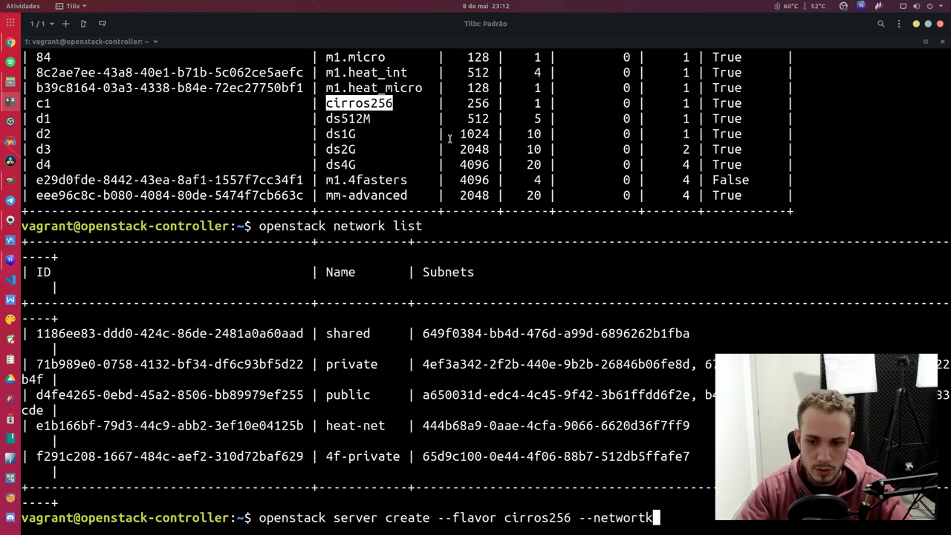
{"action": "double_click", "coordinate": [363, 456]}
{"action": "middle_click", "coordinate": [363, 456]}
Step: Append --image cirros-0.4.0-x86_64-disk to the command, taking the name from the image list
{"action": "scroll", "coordinate": [357, 342], "scroll_direction": "up", "scroll_amount": 10}
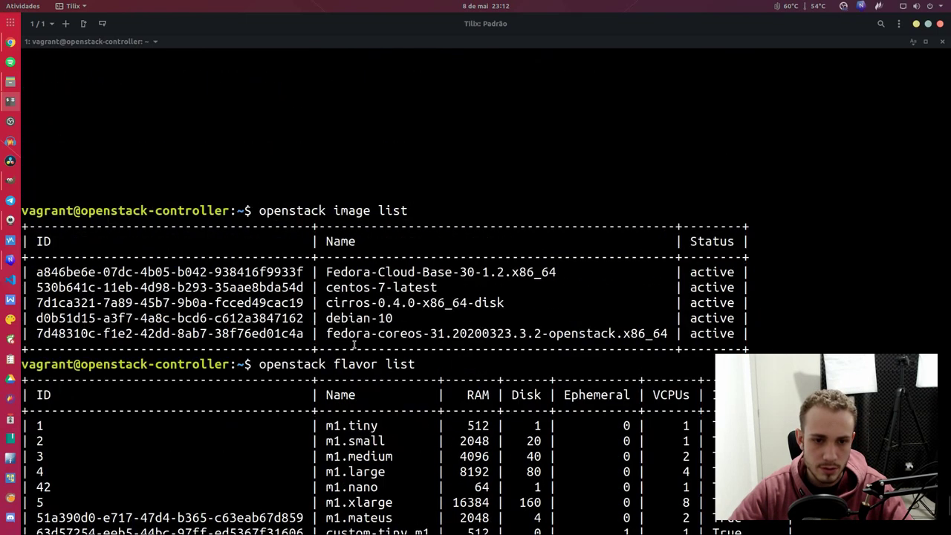
{"action": "scroll", "coordinate": [425, 337], "scroll_direction": "down", "scroll_amount": 10}
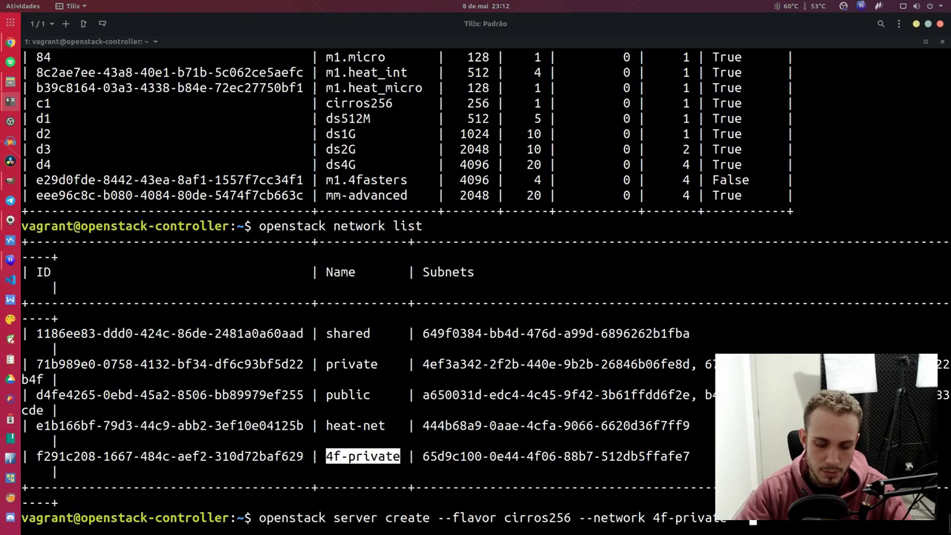
{"action": "scroll", "coordinate": [345, 179], "scroll_direction": "up", "scroll_amount": 10}
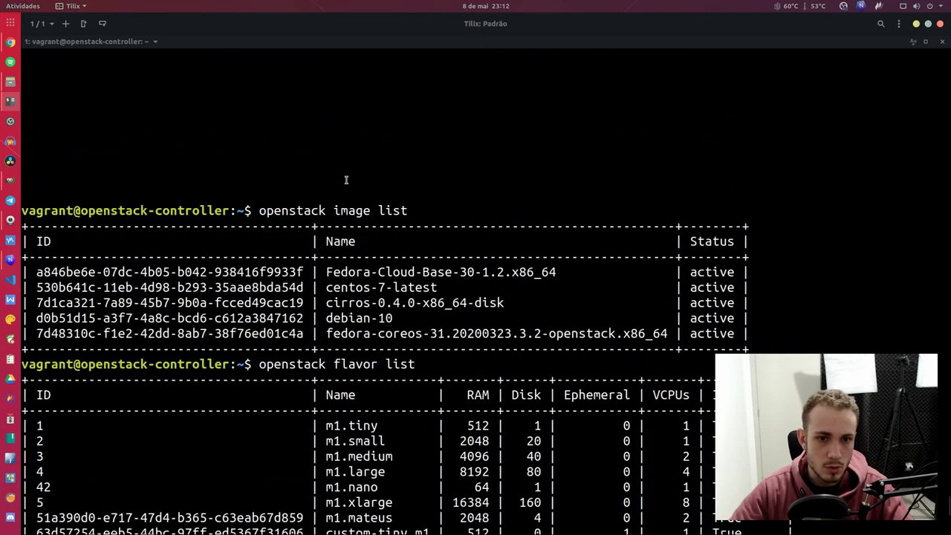
{"action": "double_click", "coordinate": [349, 300]}
{"action": "scroll", "coordinate": [360, 297], "scroll_direction": "down", "scroll_amount": 10}
{"action": "middle_click", "coordinate": [360, 298]}
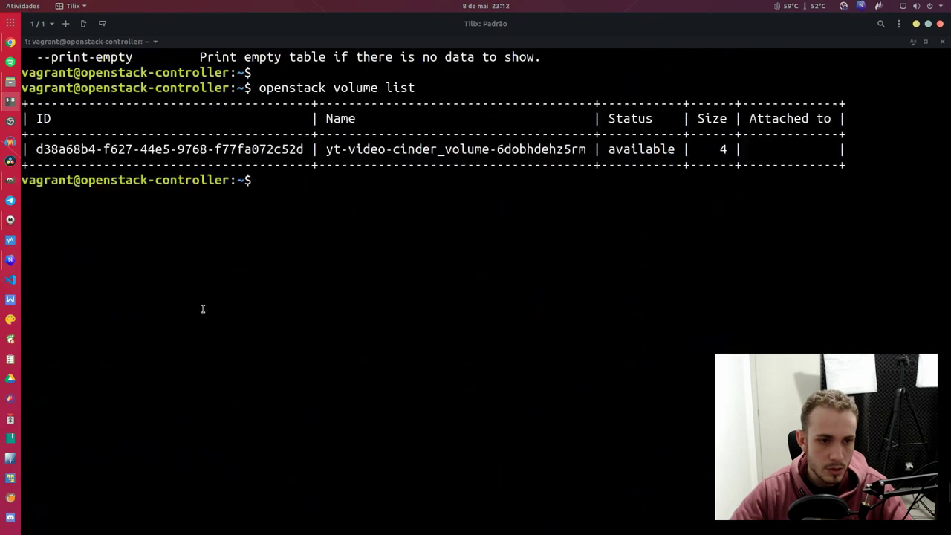
Step: Switch to the OpenStack dashboard in Chrome, open the project's key pairs and copy the name 4f-keypair-vagrant
{"action": "scroll", "coordinate": [202, 308], "scroll_direction": "up", "scroll_amount": 8}
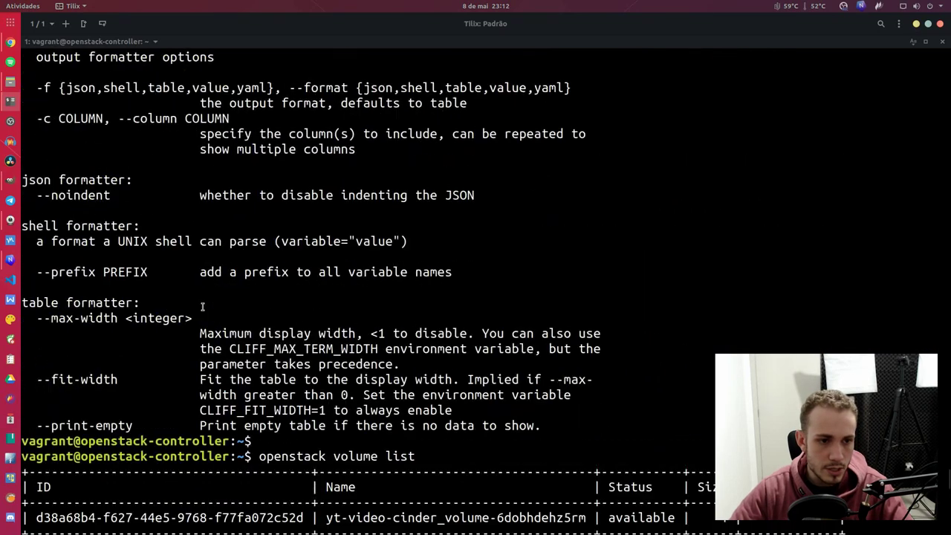
{"action": "scroll", "coordinate": [204, 302], "scroll_direction": "down", "scroll_amount": 4}
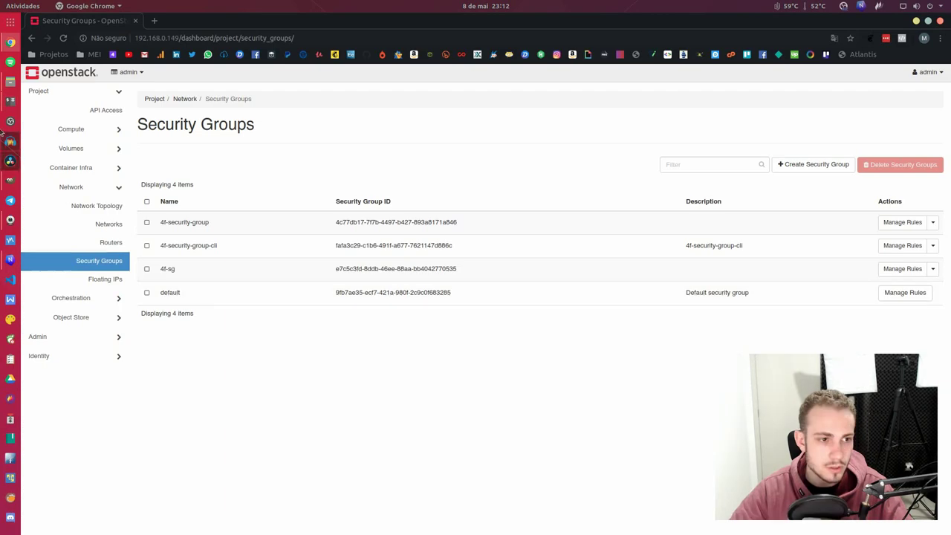
{"action": "left_click", "coordinate": [75, 150]}
{"action": "left_click", "coordinate": [78, 129]}
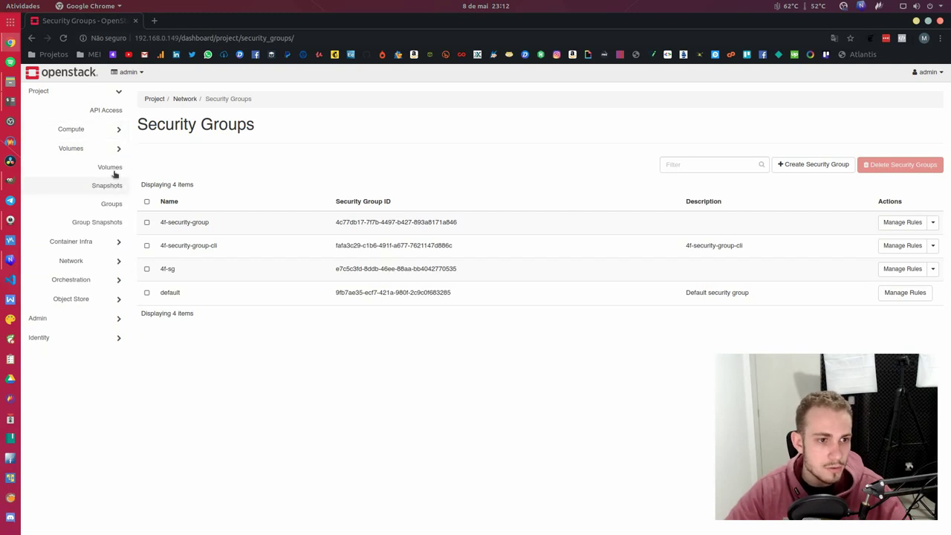
{"action": "left_click", "coordinate": [109, 204]}
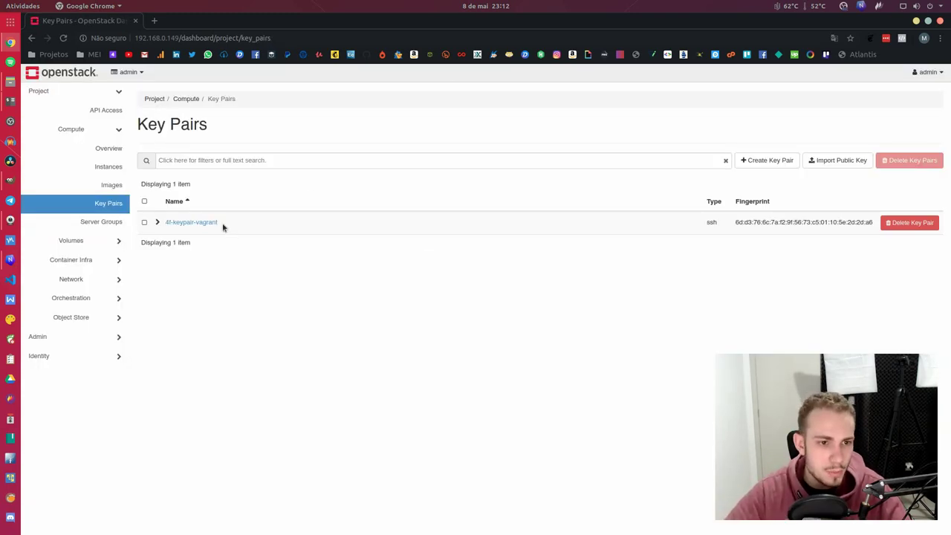
{"action": "left_click_drag", "start_coordinate": [223, 225], "coordinate": [167, 225]}
{"action": "key", "text": "ctrl+c"}
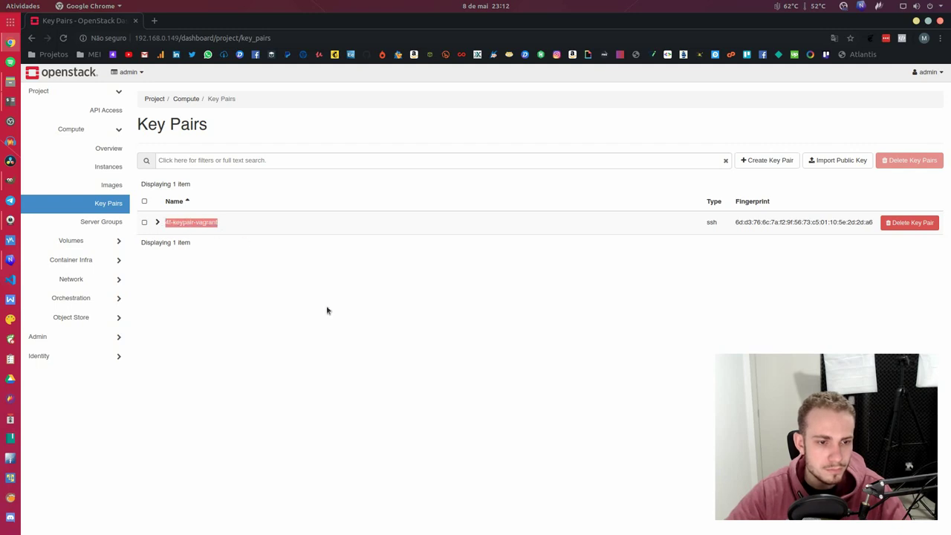
Step: Return to the Tilix terminal and append --key-pair 4f-keypair-vagrant to the server create command
{"action": "key", "text": "alt+Tab"}
{"action": "type", "text": "--key"}
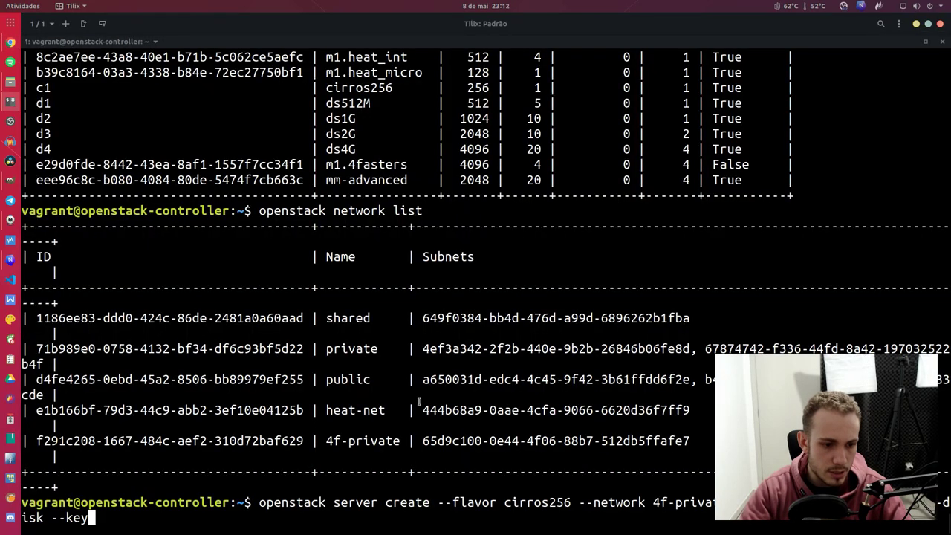
{"action": "type", "text": "-pair"}
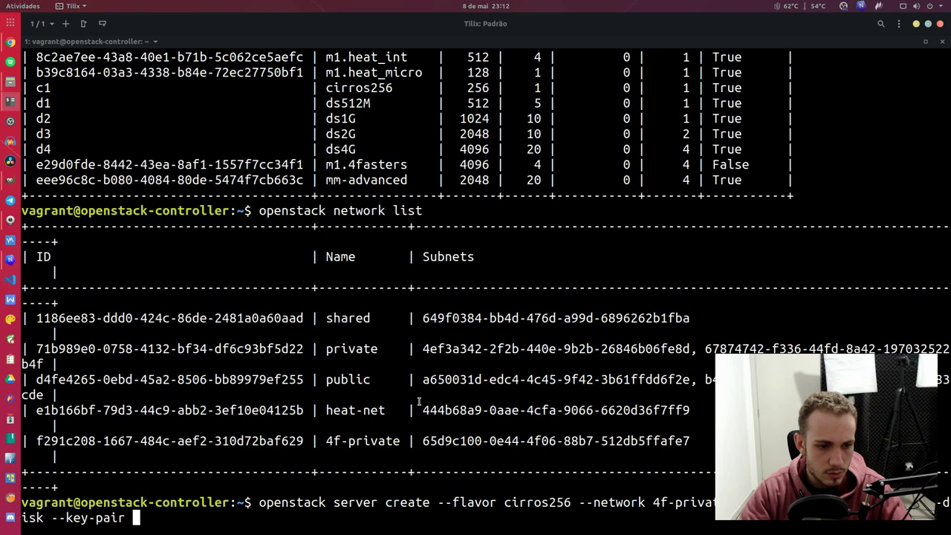
{"action": "key", "text": "ctrl+shift+v"}
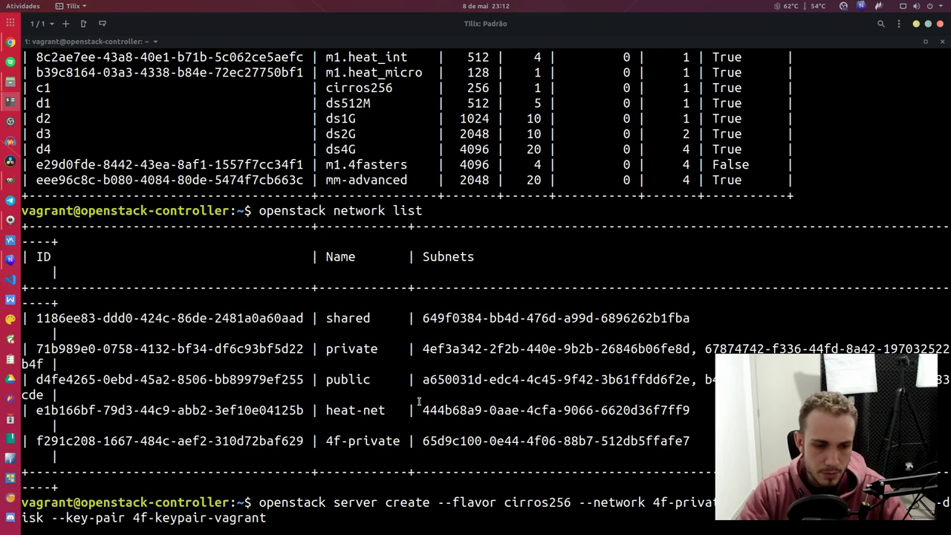
Step: Add the server name 4f-cirros at the end of the command and clear the terminal screen above it
{"action": "type", "text": "cirros"}
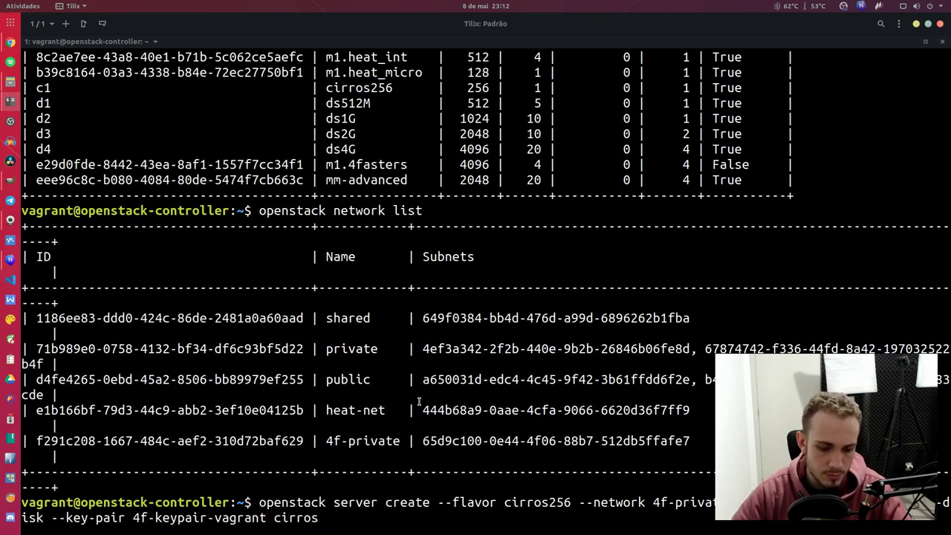
{"action": "key", "text": "Left"}
{"action": "key", "text": "Left"}
{"action": "key", "text": "Left"}
{"action": "key", "text": "Left"}
{"action": "key", "text": "Left"}
{"action": "key", "text": "Left"}
{"action": "type", "text": "4f"}
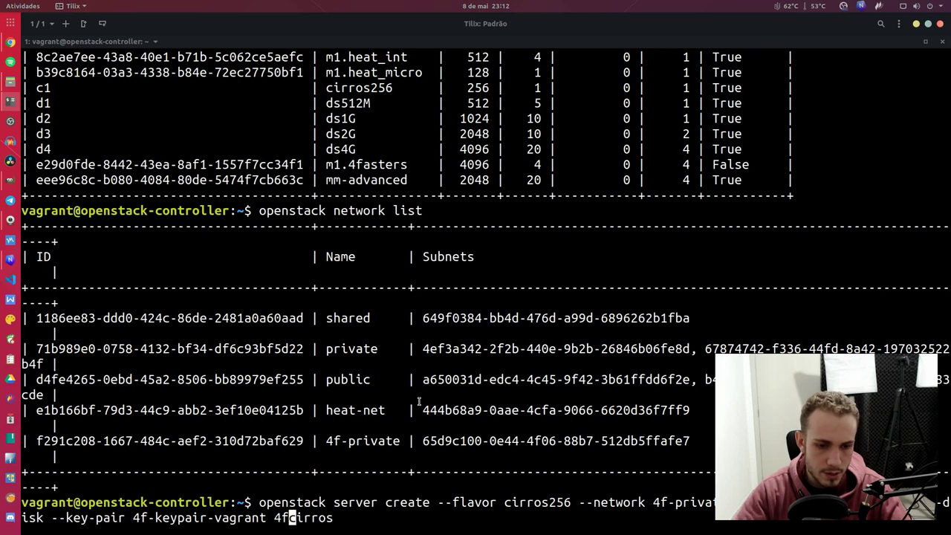
{"action": "type", "text": "-"}
{"action": "key", "text": "ctrl+l"}
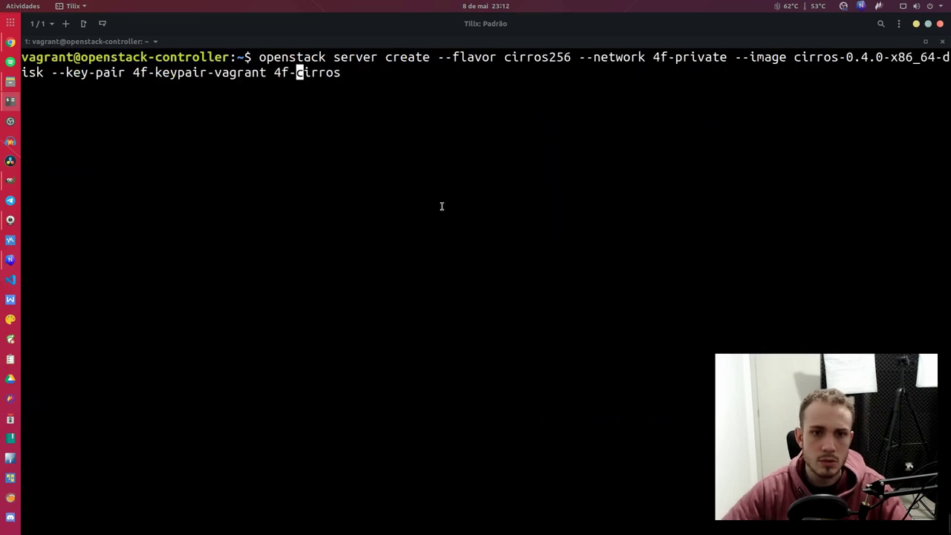
{"action": "left_click_drag", "start_coordinate": [433, 57], "coordinate": [584, 227]}
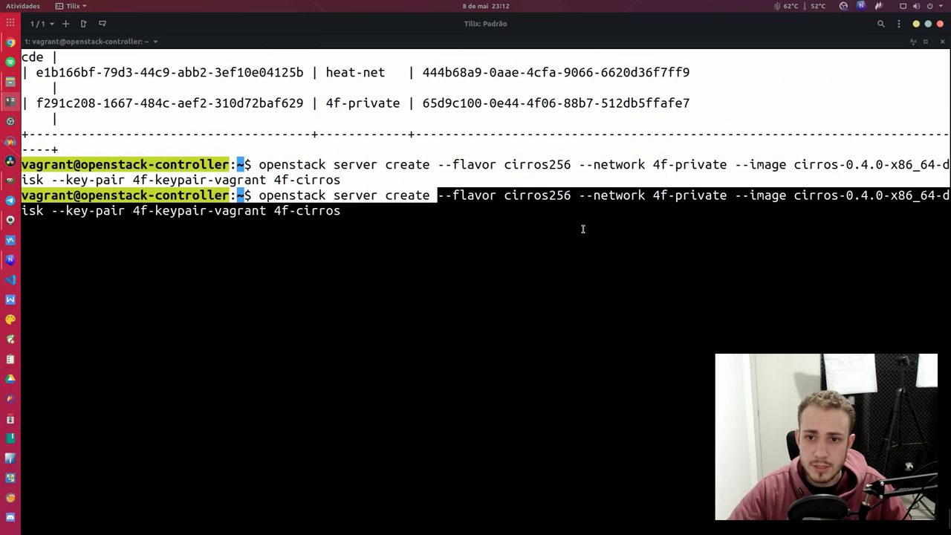
{"action": "scroll", "coordinate": [569, 191], "scroll_direction": "down", "scroll_amount": 5}
{"action": "left_click", "coordinate": [569, 191]}
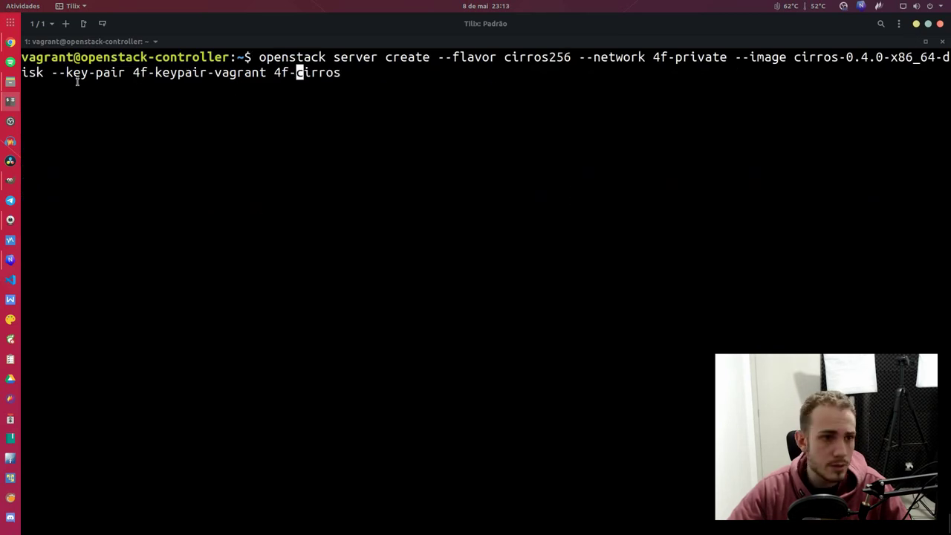
{"action": "left_click_drag", "start_coordinate": [52, 72], "coordinate": [254, 73]}
{"action": "left_click", "coordinate": [443, 78]}
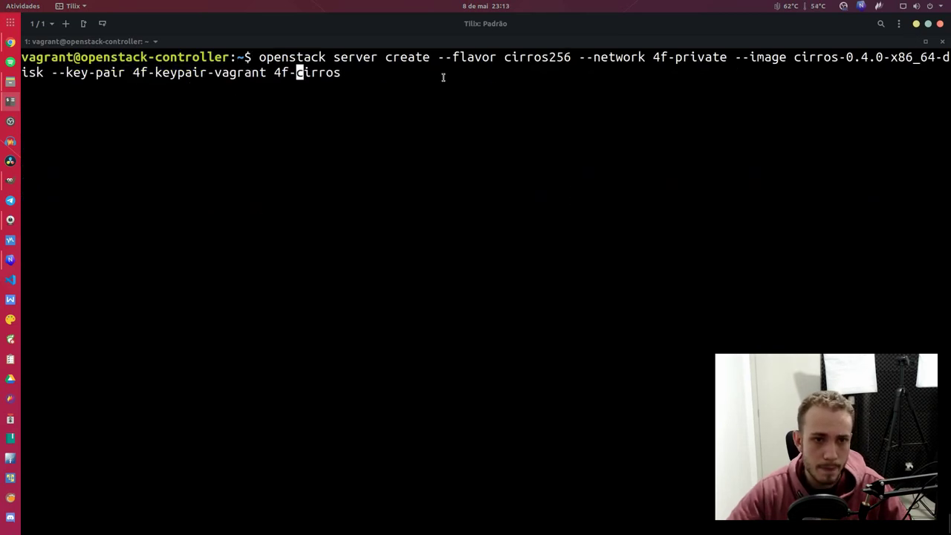
Step: Insert --security-group 4f-sg before the server name 4f-cirros and run the server create command
{"action": "key", "text": "Left"}
{"action": "key", "text": "Left"}
{"action": "key", "text": "Left"}
{"action": "key", "text": "Left"}
{"action": "key", "text": "Left"}
{"action": "key", "text": "Left"}
{"action": "key", "text": "Left"}
{"action": "key", "text": "Left"}
{"action": "key", "text": "Left"}
{"action": "key", "text": "Left"}
{"action": "key", "text": "Left"}
{"action": "key", "text": "Left"}
{"action": "key", "text": "Left"}
{"action": "key", "text": "Left"}
{"action": "key", "text": "Left"}
{"action": "key", "text": "Left"}
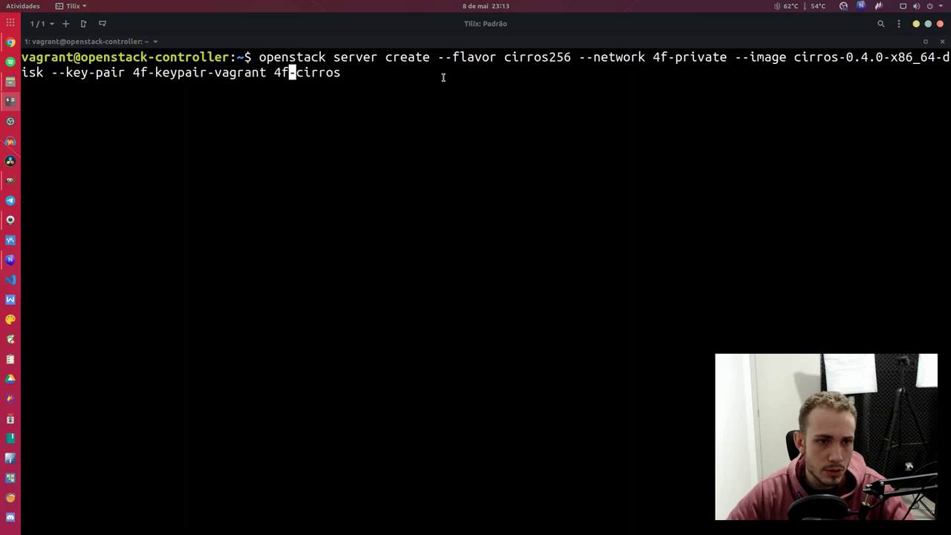
{"action": "key", "text": "Left"}
{"action": "key", "text": "Left"}
{"action": "key", "text": "Left"}
{"action": "key", "text": "Left"}
{"action": "key", "text": "Left"}
{"action": "key", "text": "Left"}
{"action": "key", "text": "Left"}
{"action": "key", "text": "Left"}
{"action": "key", "text": "Right"}
{"action": "key", "text": "Right"}
{"action": "key", "text": "Right"}
{"action": "key", "text": "Right"}
{"action": "key", "text": "Right"}
{"action": "key", "text": "Right"}
{"action": "key", "text": "Right"}
{"action": "key", "text": "Right"}
{"action": "key", "text": "Right"}
{"action": "key", "text": "Right"}
{"action": "key", "text": "Right"}
{"action": "key", "text": "Right"}
{"action": "key", "text": "Right"}
{"action": "key", "text": "Right"}
{"action": "key", "text": "Right"}
{"action": "key", "text": "Right"}
{"action": "key", "text": "Right"}
{"action": "key", "text": "Right"}
{"action": "key", "text": "Right"}
{"action": "key", "text": "Right"}
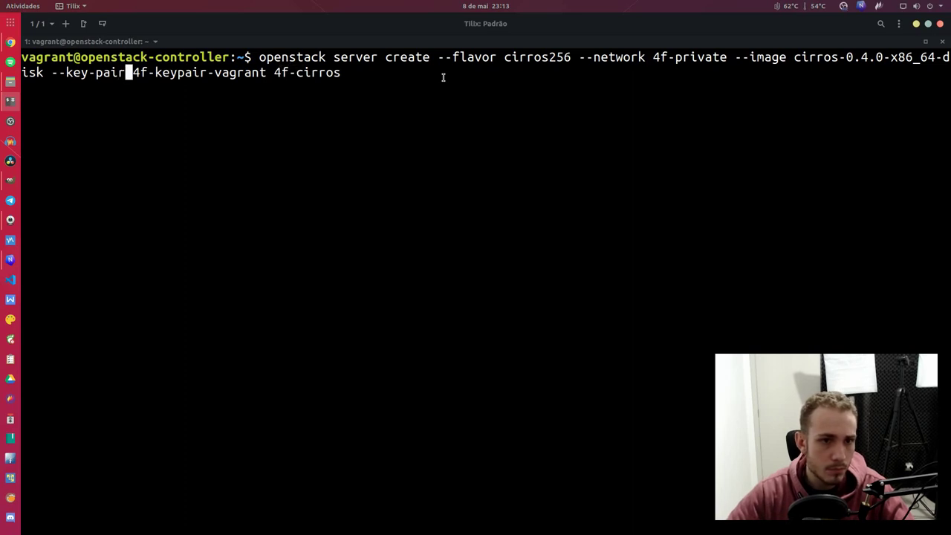
{"action": "key", "text": "Right"}
{"action": "type", "text": "--security-"}
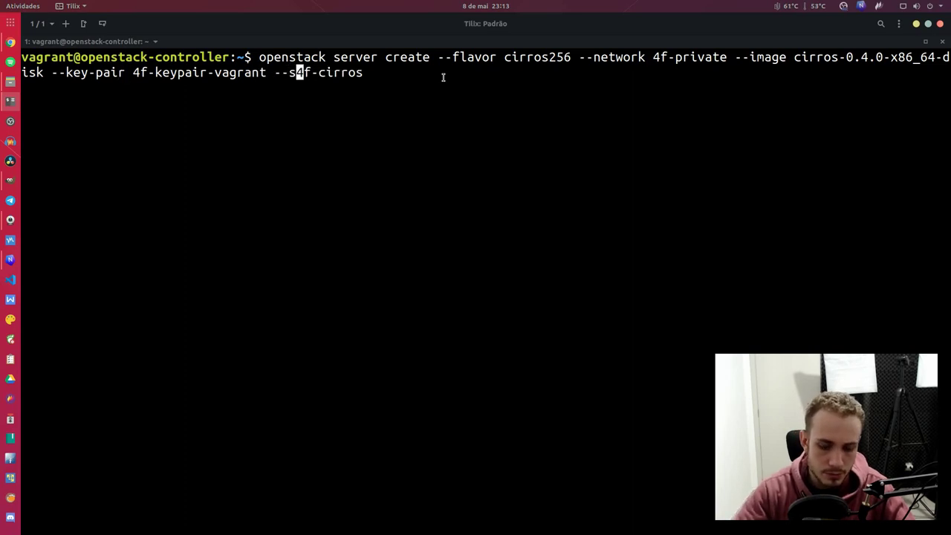
{"action": "type", "text": "group 4f"}
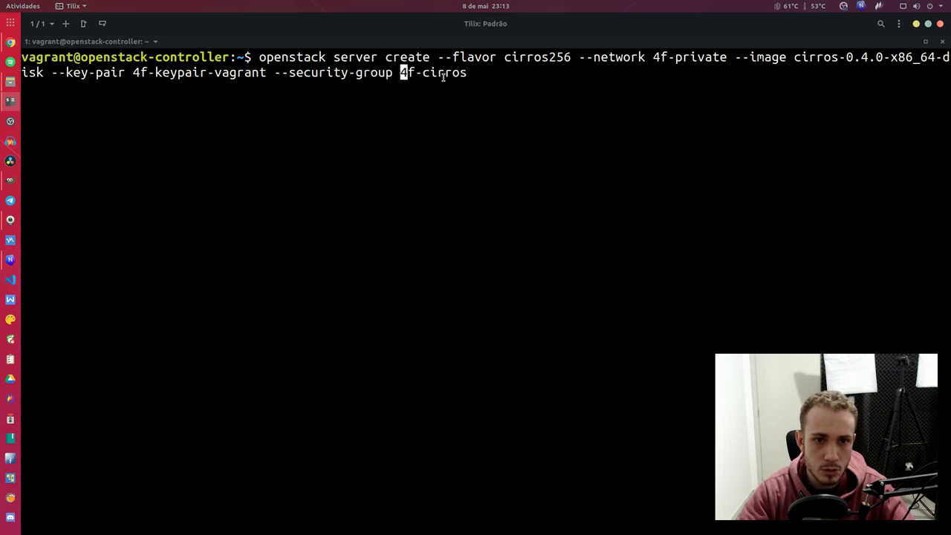
{"action": "type", "text": "-sg 4f-"}
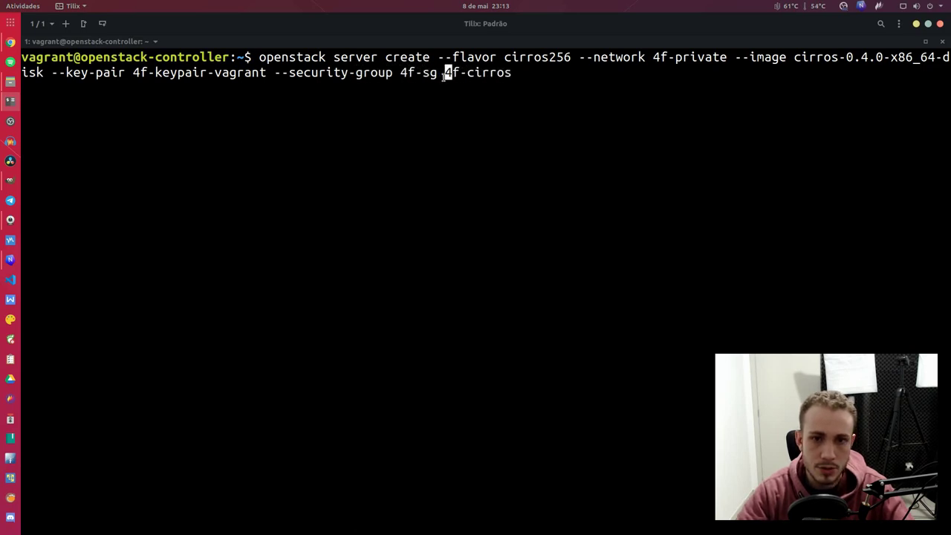
{"action": "key", "text": "Return"}
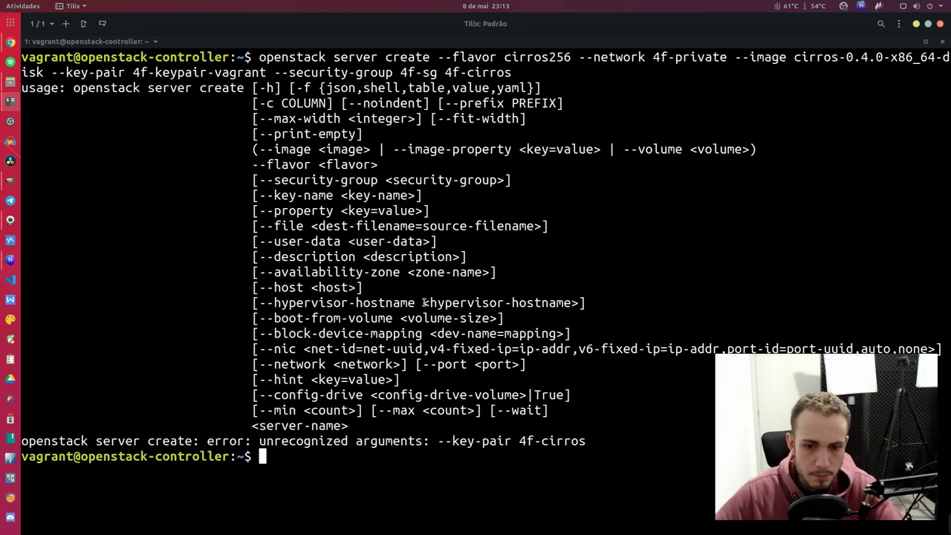
Step: Recall the server create command, replace the --key-pair option with --key-name, and run it again
{"action": "double_click", "coordinate": [288, 197]}
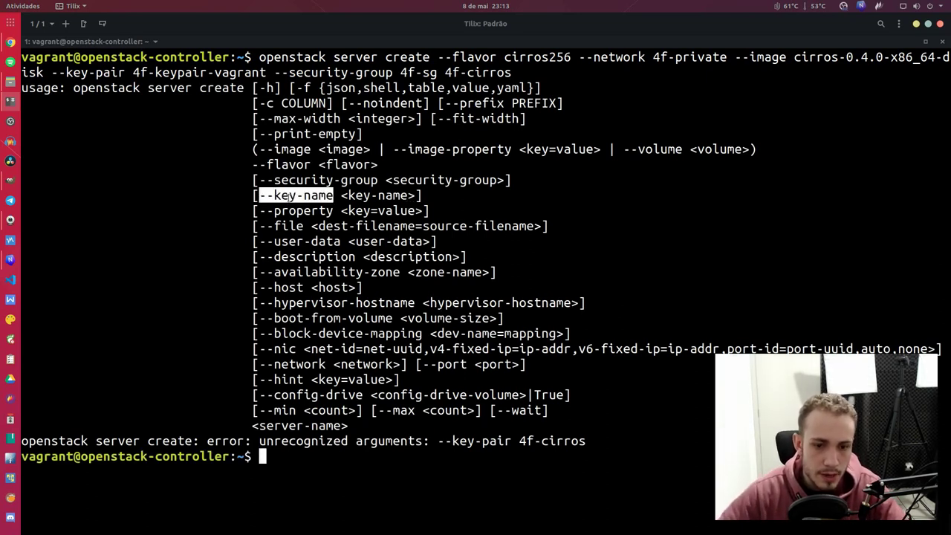
{"action": "key", "text": "Up"}
{"action": "key", "text": "Left"}
{"action": "key", "text": "Left"}
{"action": "key", "text": "Left"}
{"action": "key", "text": "Left"}
{"action": "key", "text": "Left"}
{"action": "key", "text": "Left"}
{"action": "key", "text": "Left"}
{"action": "key", "text": "Left"}
{"action": "key", "text": "Left"}
{"action": "key", "text": "Left"}
{"action": "key", "text": "Left"}
{"action": "key", "text": "Left"}
{"action": "key", "text": "Left"}
{"action": "key", "text": "Left"}
{"action": "key", "text": "Left"}
{"action": "key", "text": "Left"}
{"action": "key", "text": "Left"}
{"action": "key", "text": "Left"}
{"action": "key", "text": "Left"}
{"action": "key", "text": "Left"}
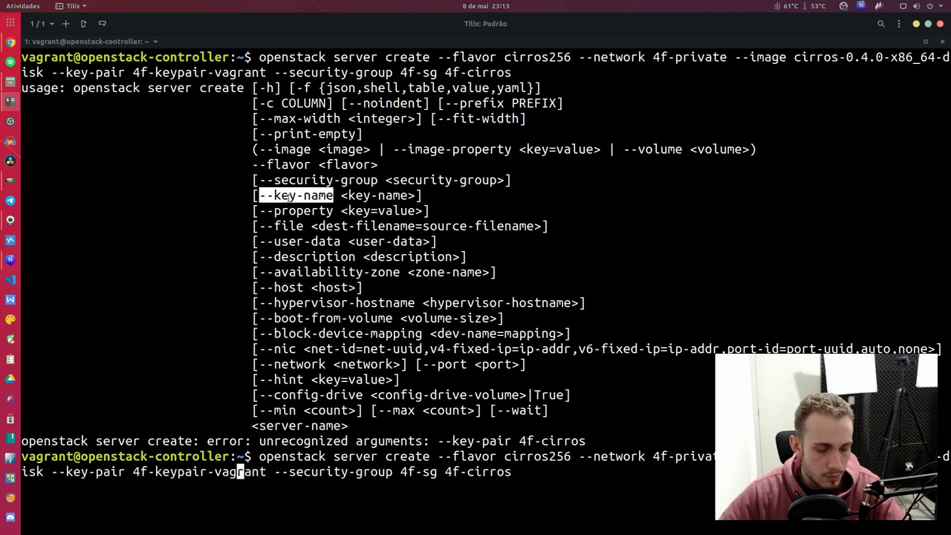
{"action": "key", "text": "Left"}
{"action": "key", "text": "Left"}
{"action": "key", "text": "Left"}
{"action": "key", "text": "Left"}
{"action": "key", "text": "Left"}
{"action": "key", "text": "Left"}
{"action": "key", "text": "Left"}
{"action": "key", "text": "Left"}
{"action": "key", "text": "Left"}
{"action": "key", "text": "Left"}
{"action": "key", "text": "Left"}
{"action": "key", "text": "Left"}
{"action": "key", "text": "Left"}
{"action": "key", "text": "Left"}
{"action": "key", "text": "Left"}
{"action": "key", "text": "Left"}
{"action": "key", "text": "Left"}
{"action": "key", "text": "Left"}
{"action": "key", "text": "Left"}
{"action": "key", "text": "Delete"}
{"action": "key", "text": "Delete"}
{"action": "key", "text": "Delete"}
{"action": "key", "text": "Delete"}
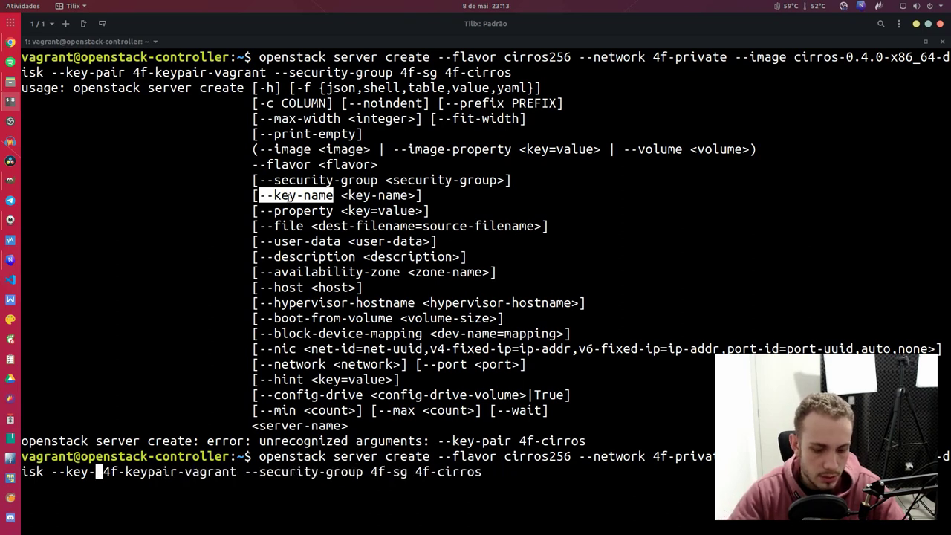
{"action": "type", "text": "name"}
{"action": "key", "text": "Return"}
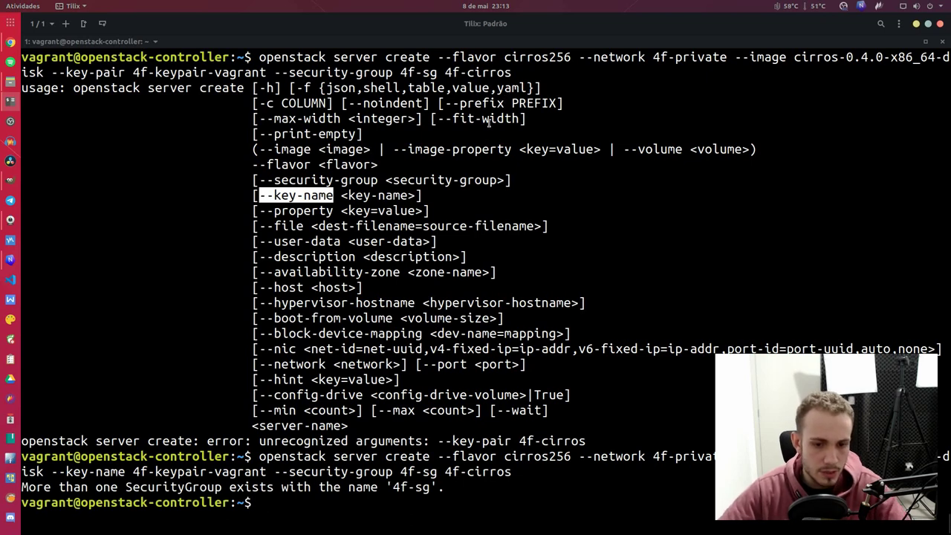
Step: Recall the server create command, switch to the OpenStack dashboard in Chrome and delete the demo project's 4f-sg security group
{"action": "key", "text": "Up"}
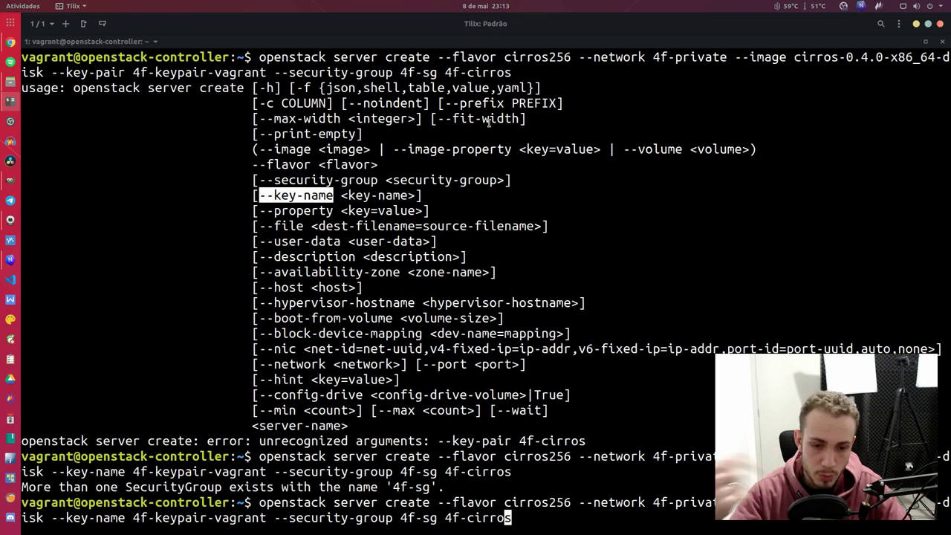
{"action": "key", "text": "alt+Tab"}
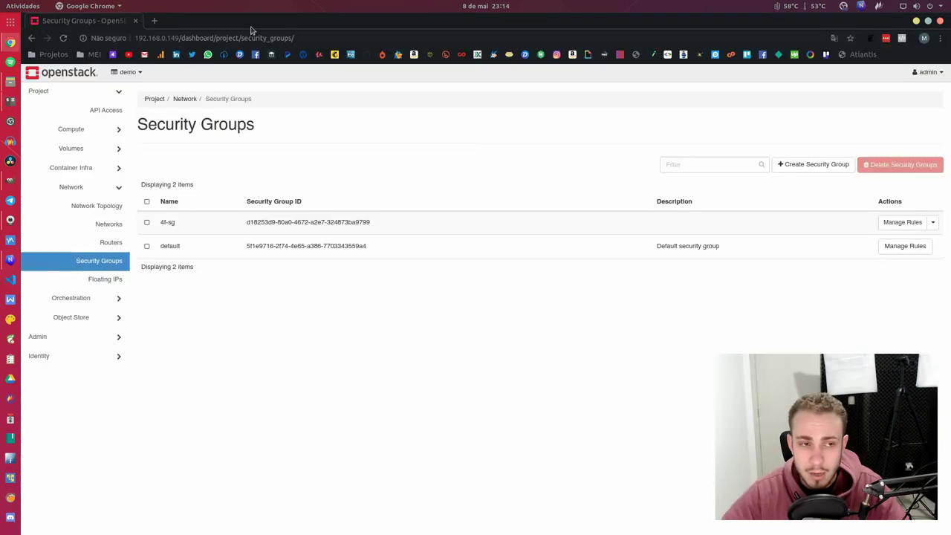
{"action": "left_click", "coordinate": [146, 222]}
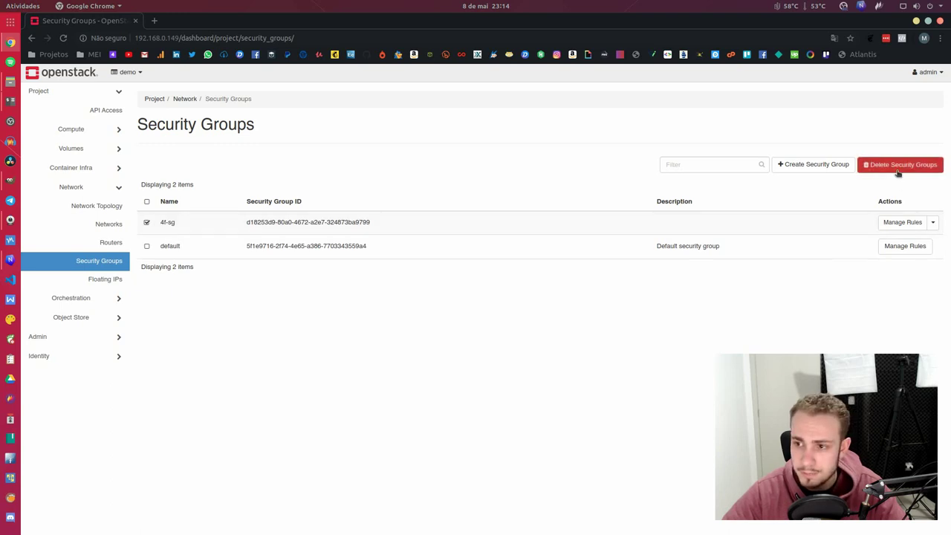
{"action": "left_click", "coordinate": [897, 170]}
{"action": "left_click", "coordinate": [638, 149]}
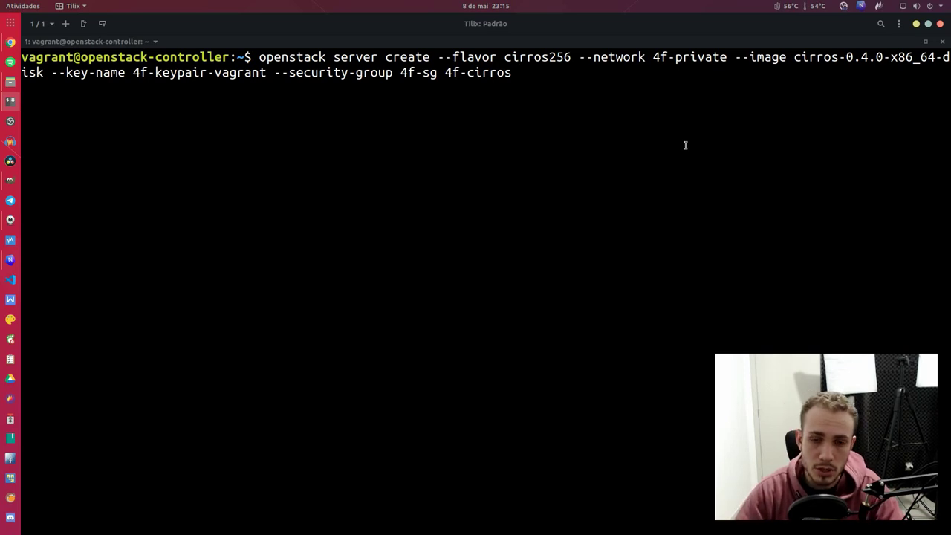
Step: Return to the Tilix terminal, run the recalled command to create the 4f-cirros server, and review its output
{"action": "key", "text": "Return"}
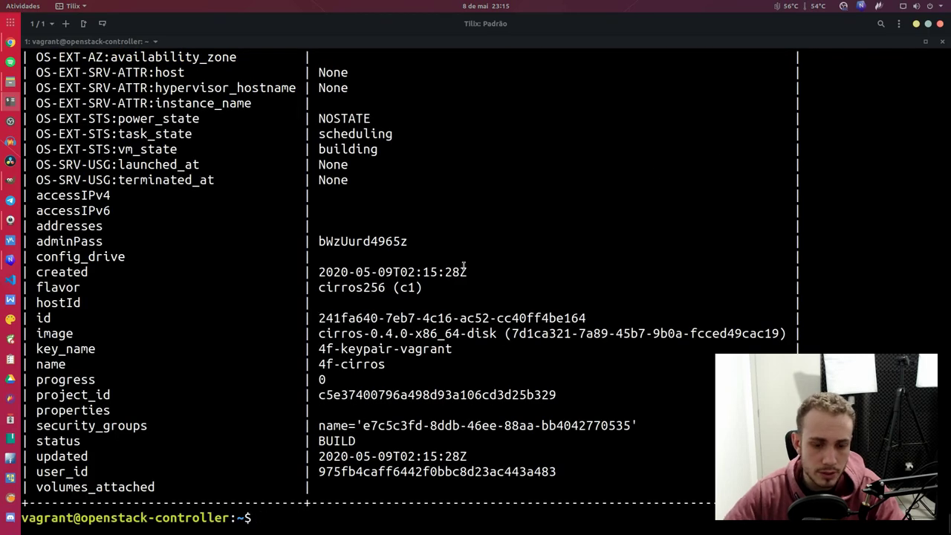
{"action": "scroll", "coordinate": [463, 266], "scroll_direction": "up", "scroll_amount": 5}
Step: Switch to the OpenStack dashboard in Chrome and check the 4f-cirros server's status and IP address in the project's instances
{"action": "key", "text": "alt+Tab"}
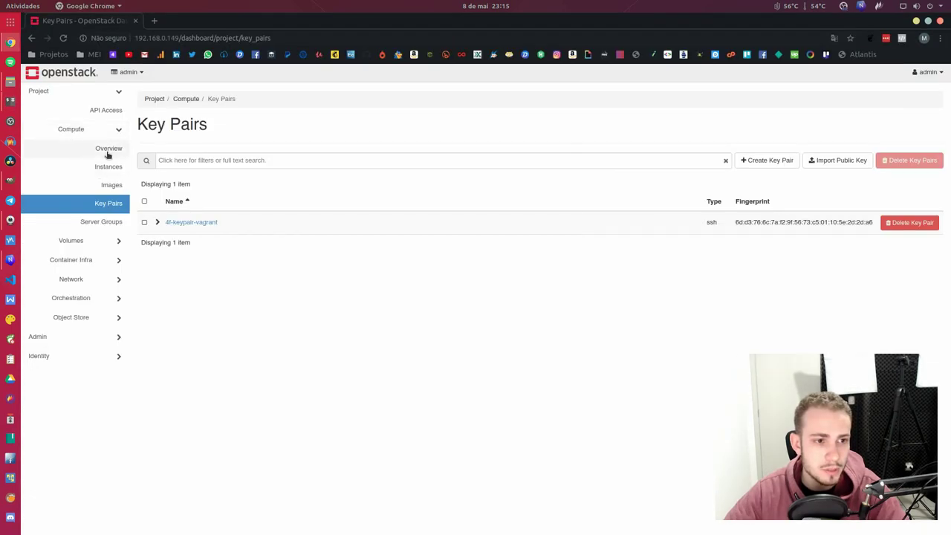
{"action": "left_click", "coordinate": [104, 129]}
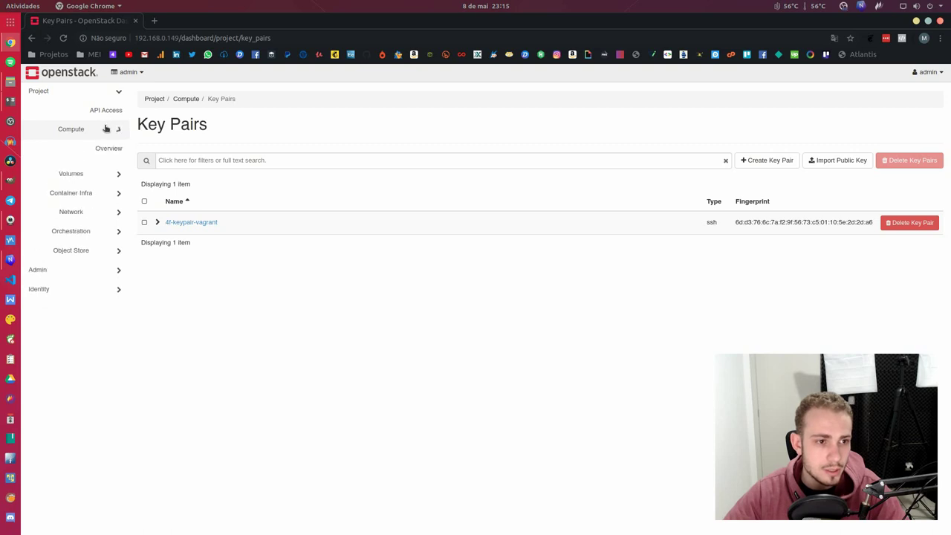
{"action": "left_click", "coordinate": [110, 167]}
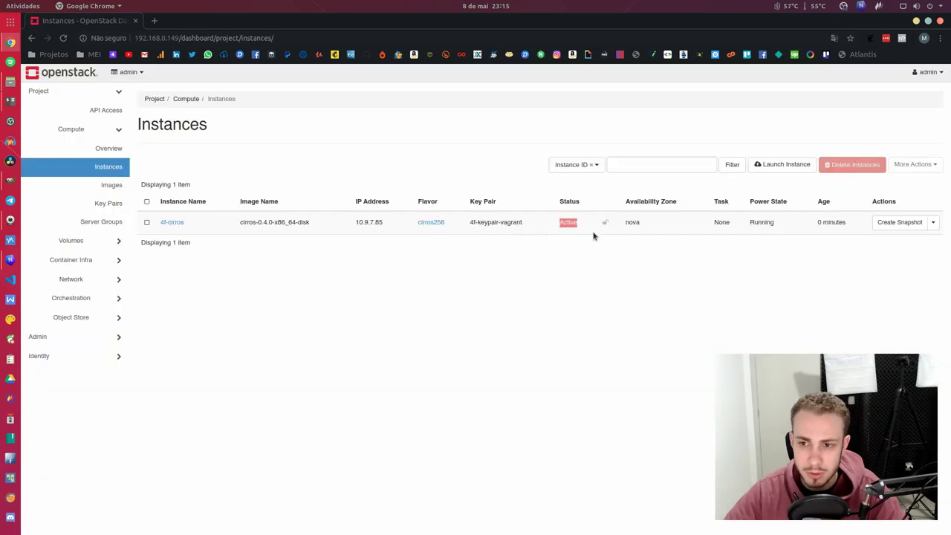
{"action": "left_click_drag", "start_coordinate": [352, 230], "coordinate": [388, 229]}
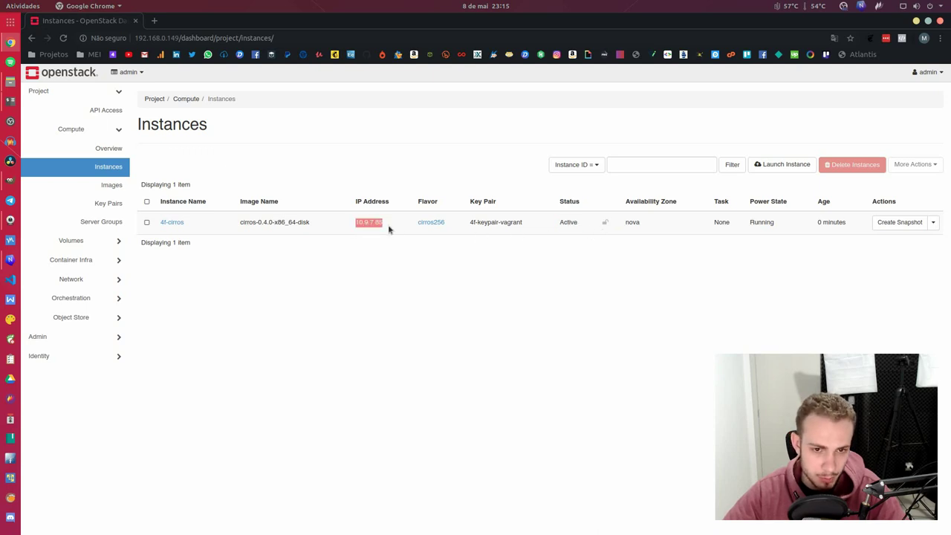
{"action": "left_click", "coordinate": [428, 273]}
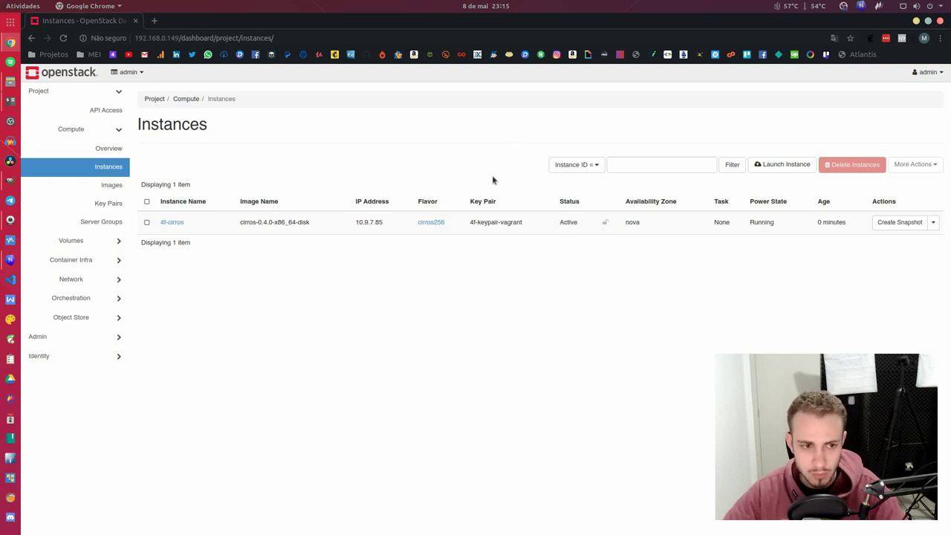